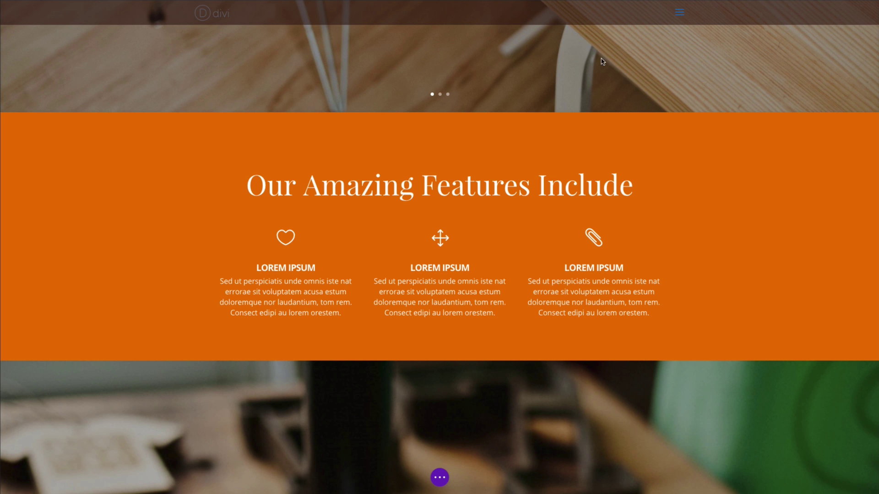
Step: Insert an empty row below the feature blurbs and change it to three columns
scroll(546, 140, "up", 3)
scroll(546, 140, "up", 1)
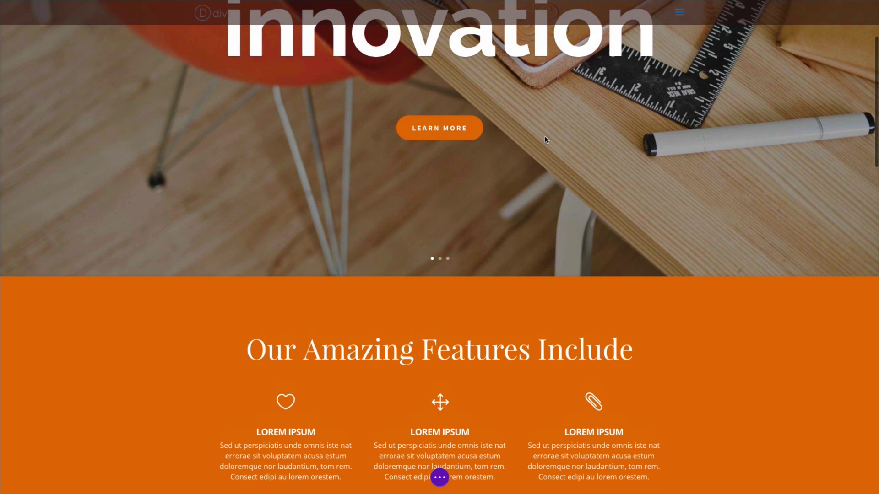
scroll(544, 140, "down", 2)
scroll(543, 140, "up", 5)
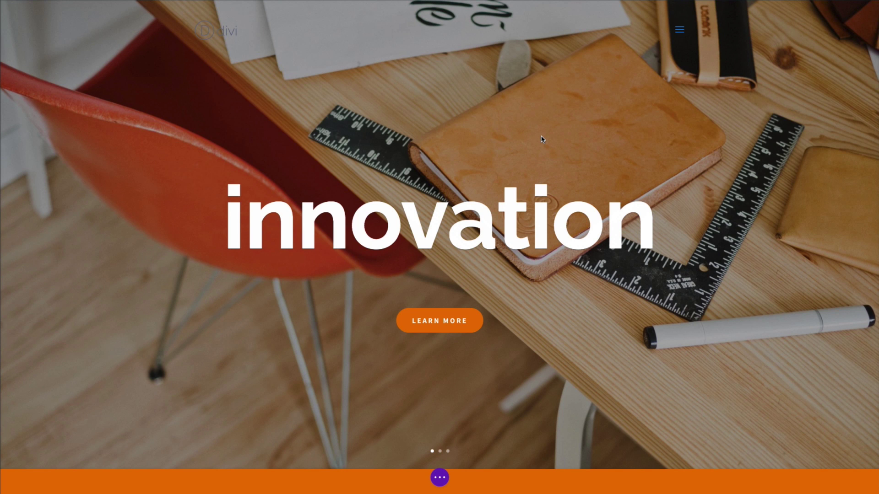
scroll(554, 150, "down", 2)
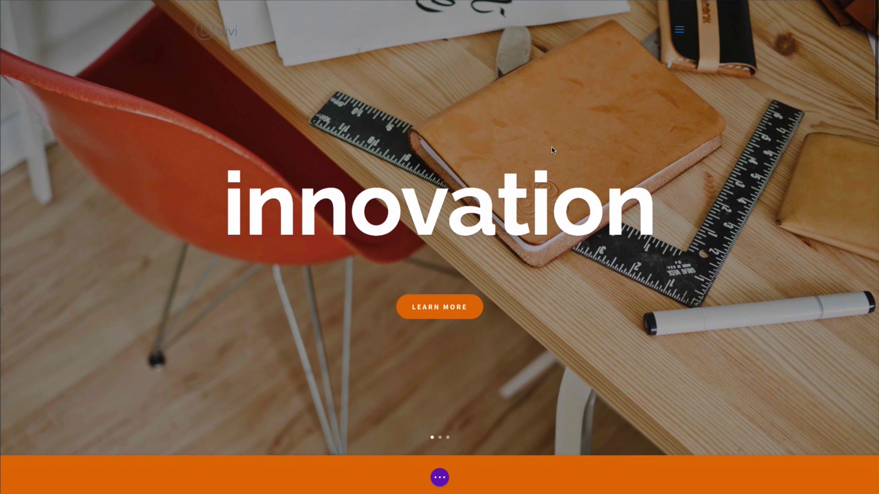
scroll(627, 173, "down", 5)
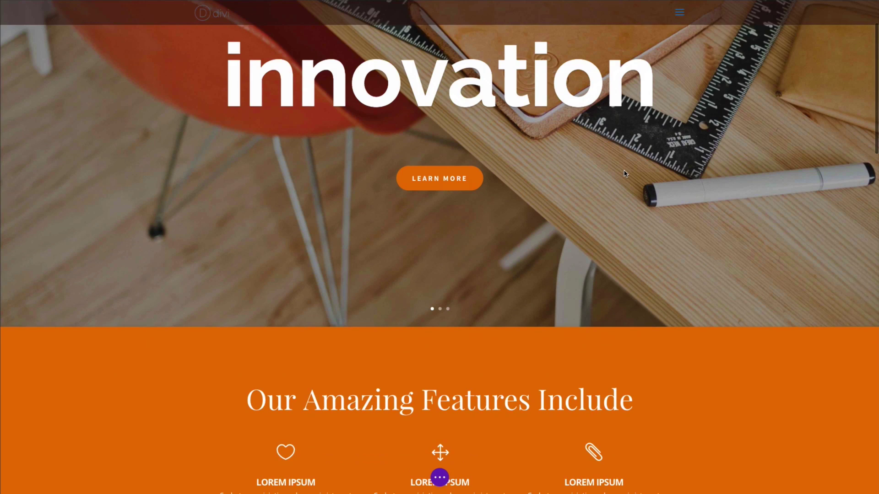
scroll(625, 175, "down", 1)
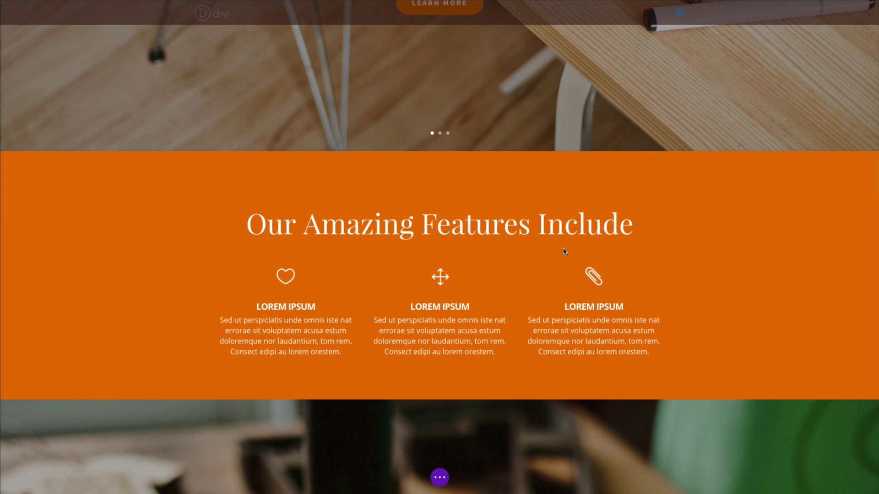
scroll(562, 252, "down", 1)
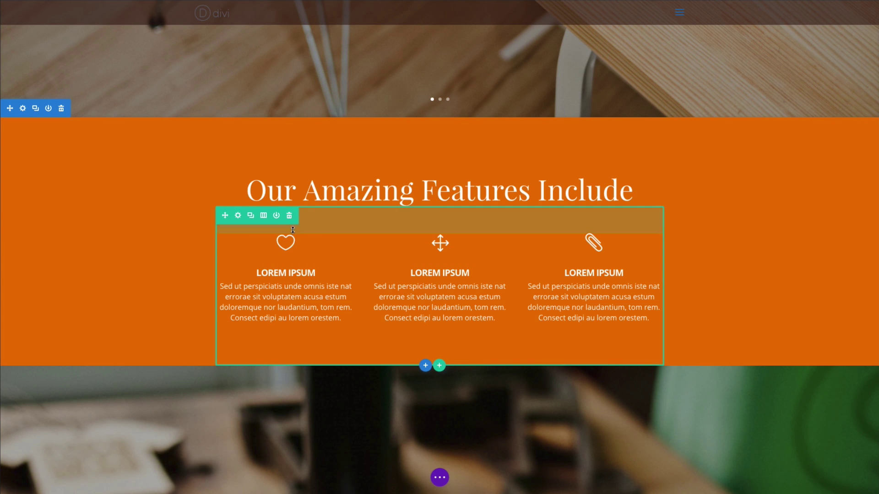
scroll(285, 305, "down", 1)
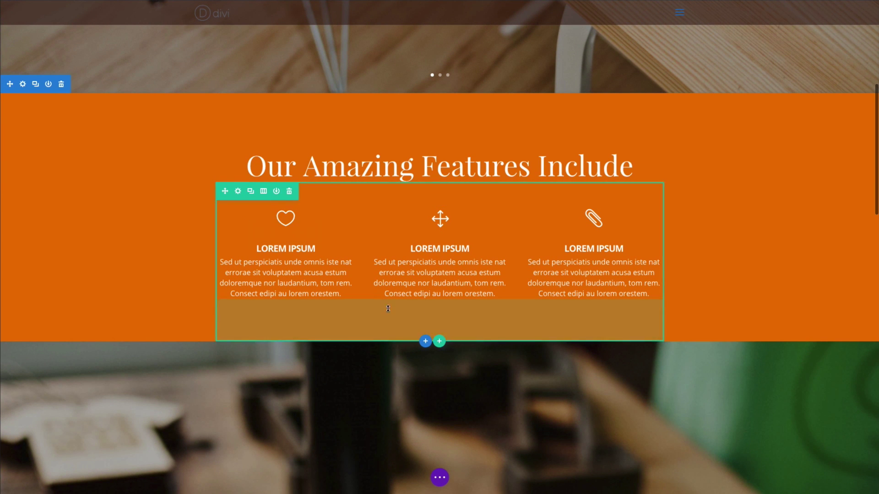
left_click(439, 341)
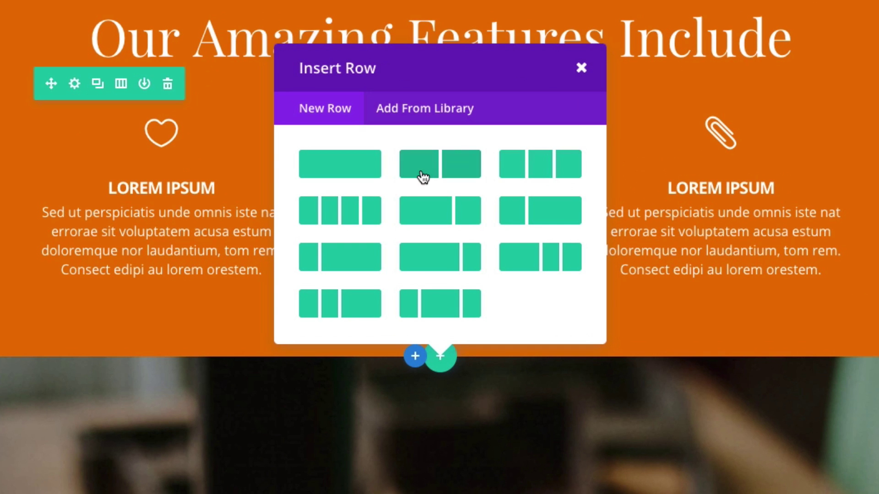
left_click(373, 171)
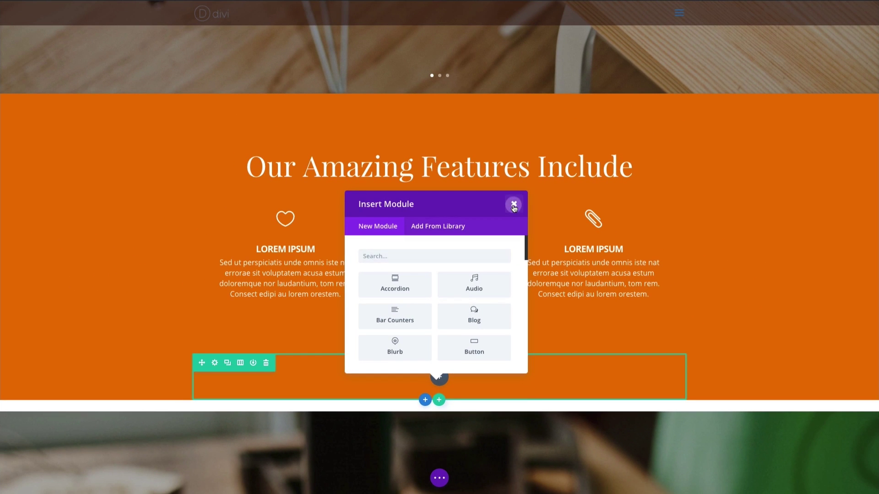
left_click(576, 106)
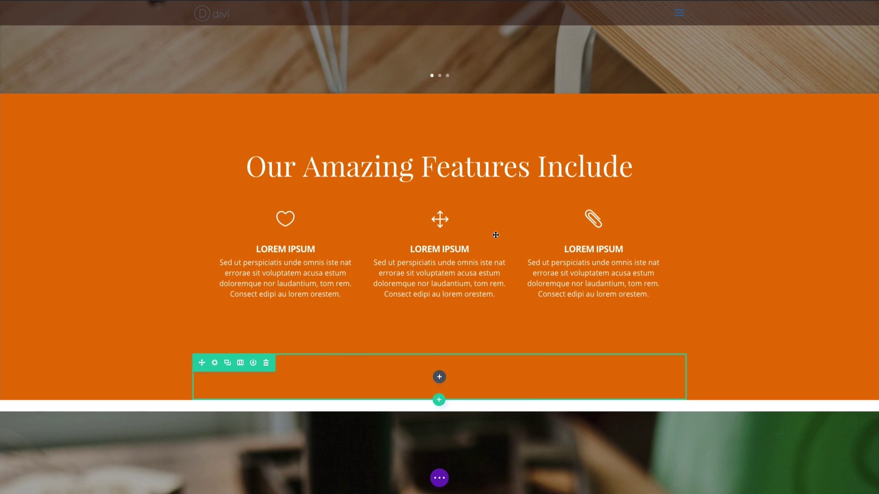
left_click(240, 363)
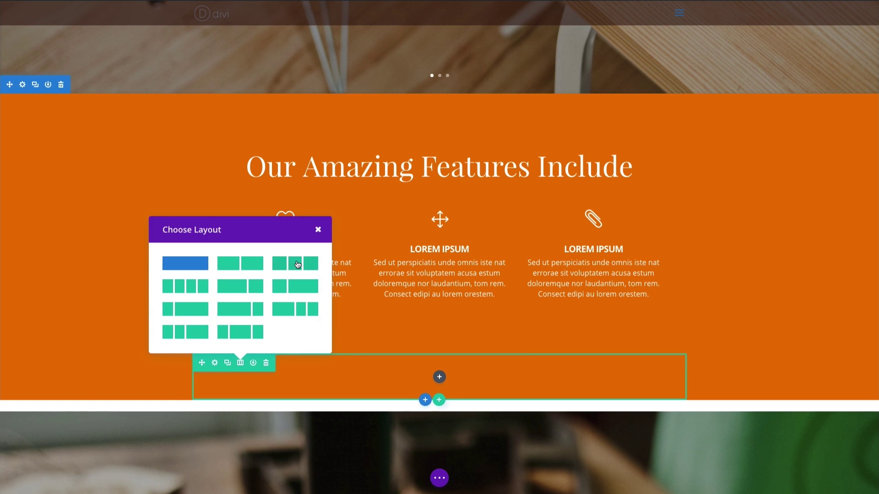
left_click(297, 265)
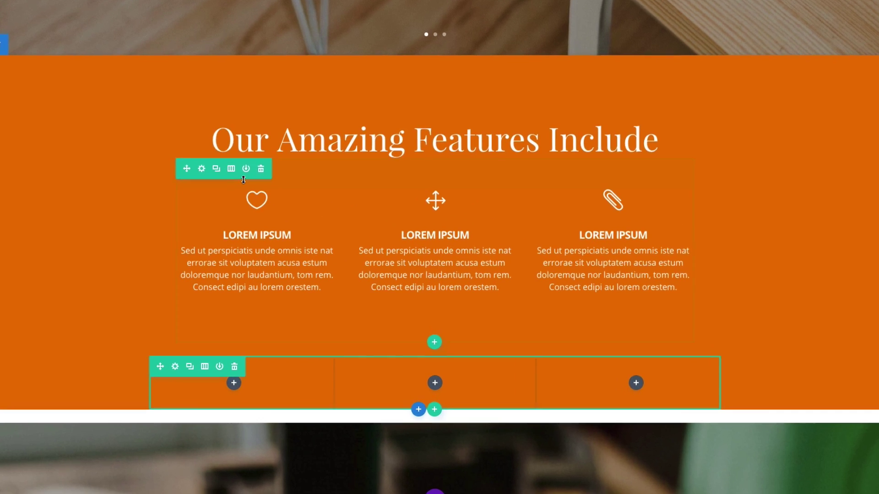
Step: Copy the feature blurbs row's style and paste it onto the new three-column row
right_click(238, 175)
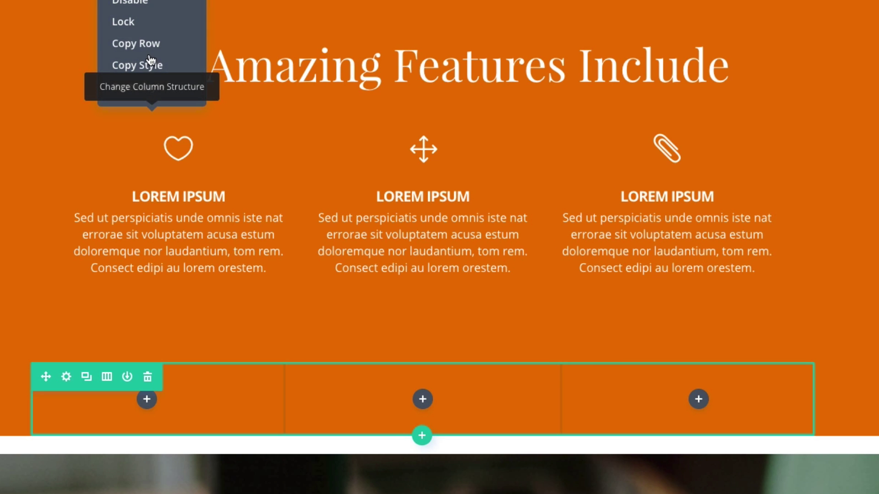
left_click(160, 65)
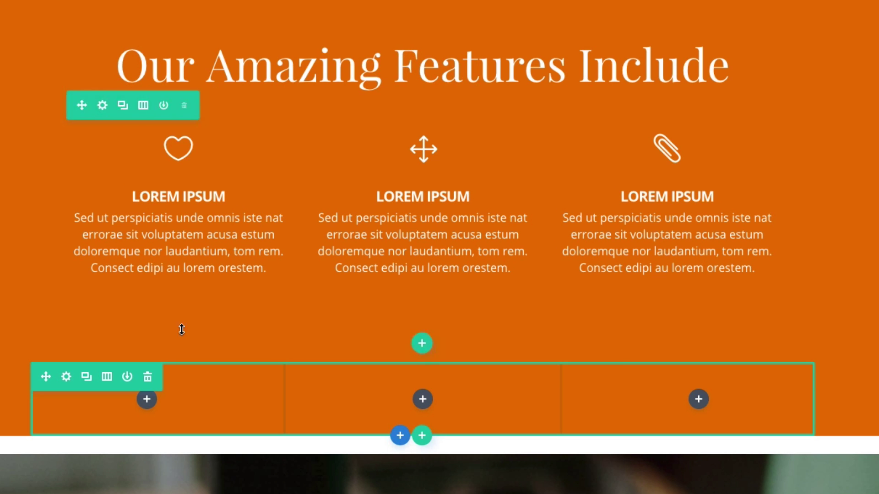
right_click(127, 386)
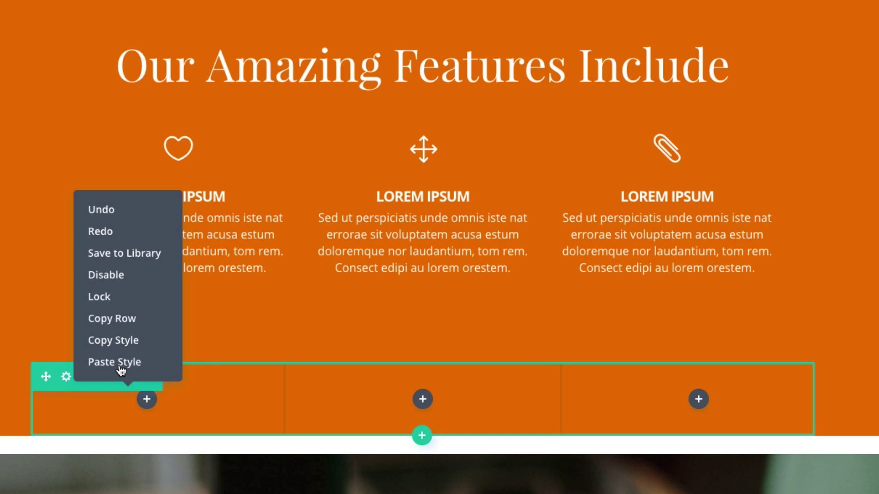
left_click(120, 366)
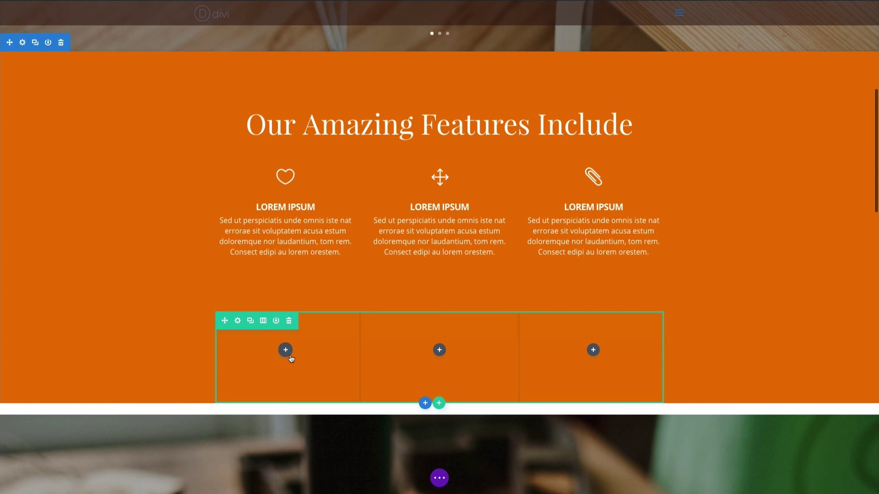
Step: Add a blurb to the first column titled 'Lorem Ipsum' with the placeholder paragraph as body text
left_click(285, 351)
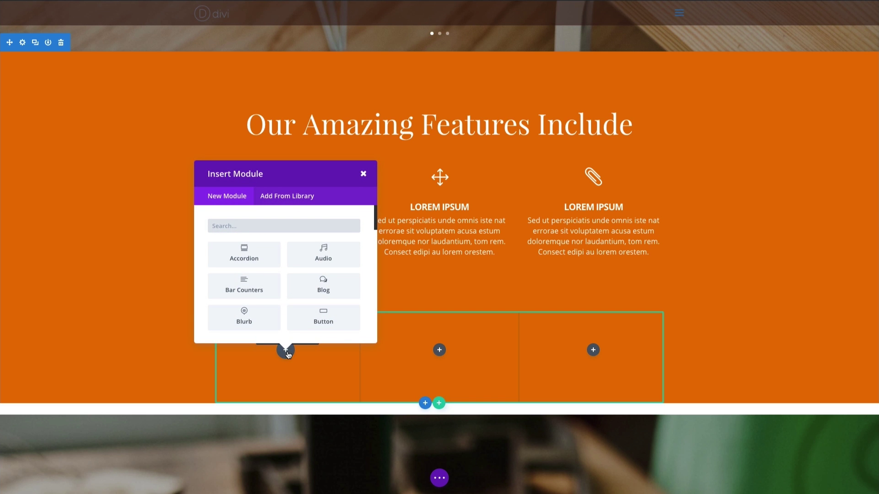
left_click(251, 316)
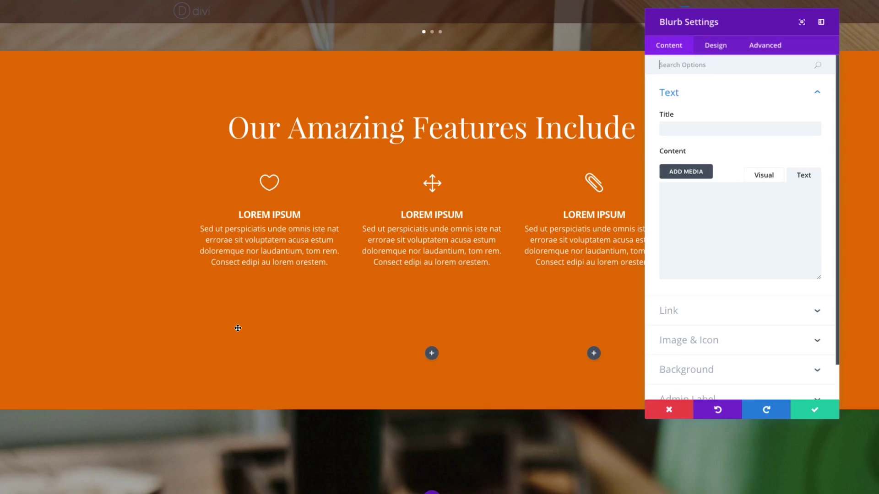
left_click(697, 137)
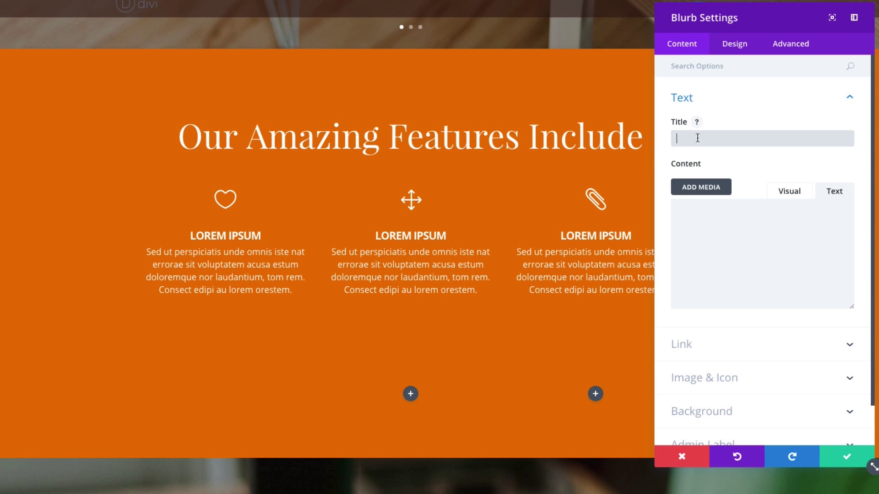
type("Lorem")
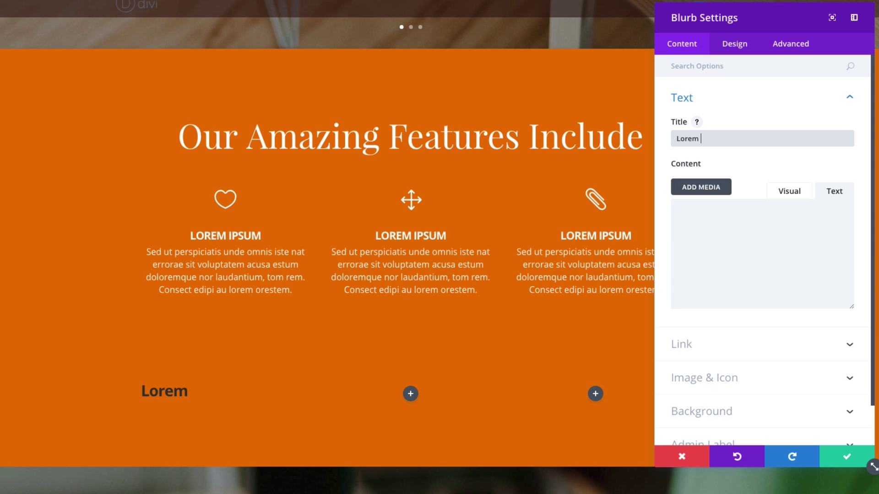
type(" Ipsum")
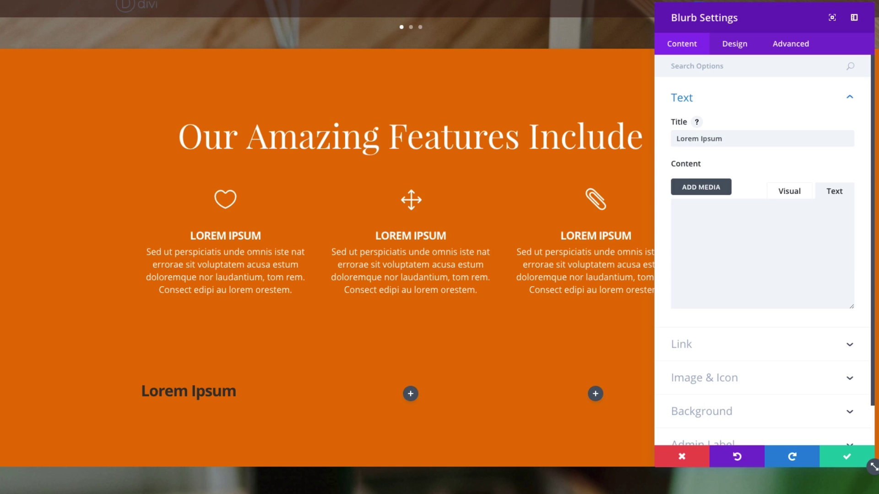
left_click(700, 238)
key("ctrl+v")
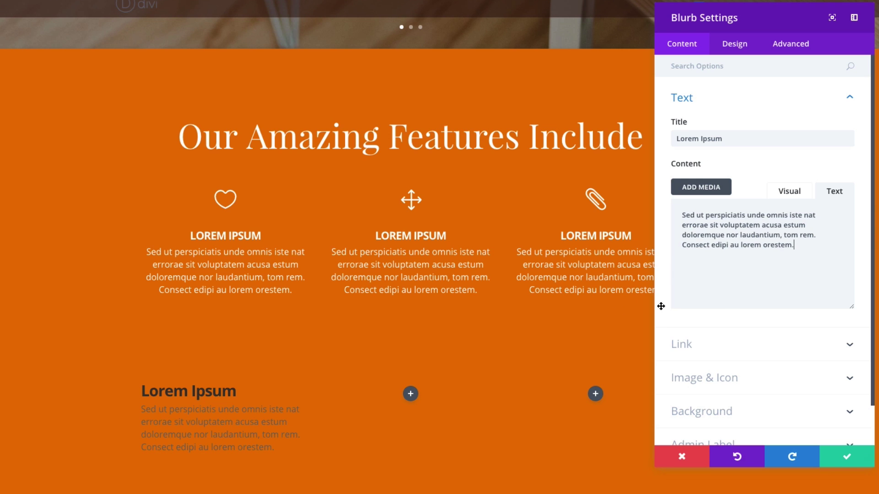
Step: Set the blurb's link URL to '#'
scroll(740, 290, "down", 1)
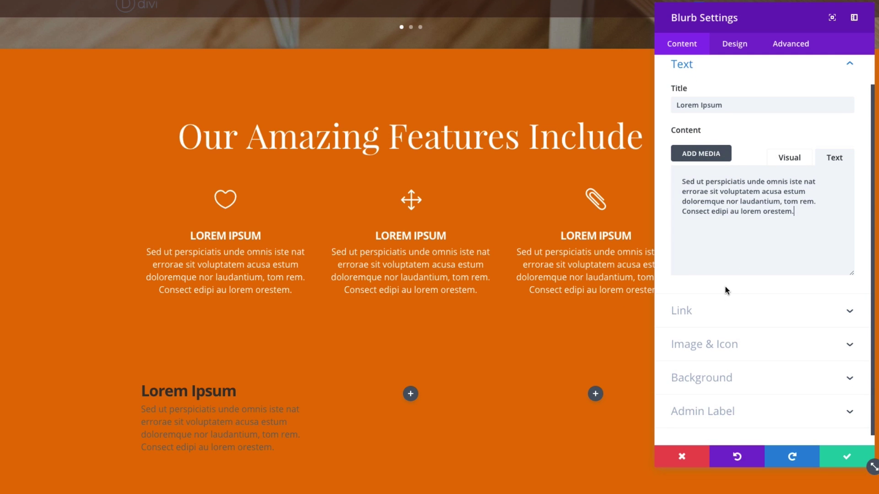
left_click(728, 314)
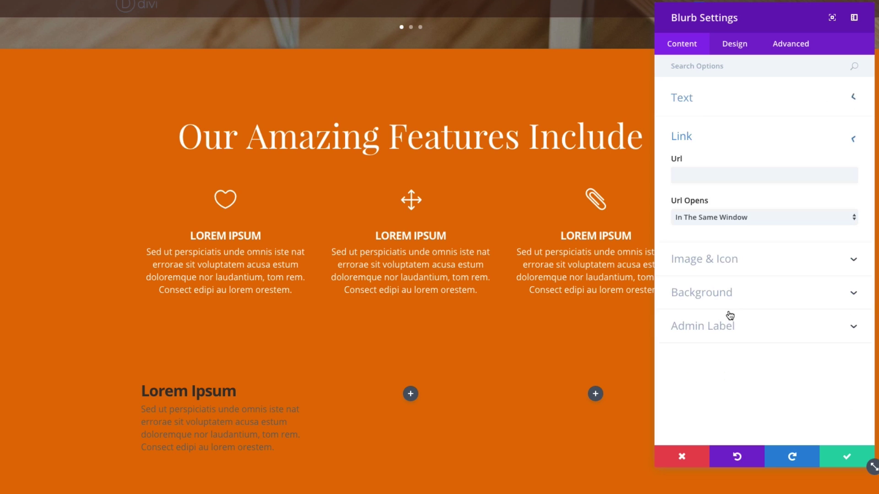
left_click(708, 178)
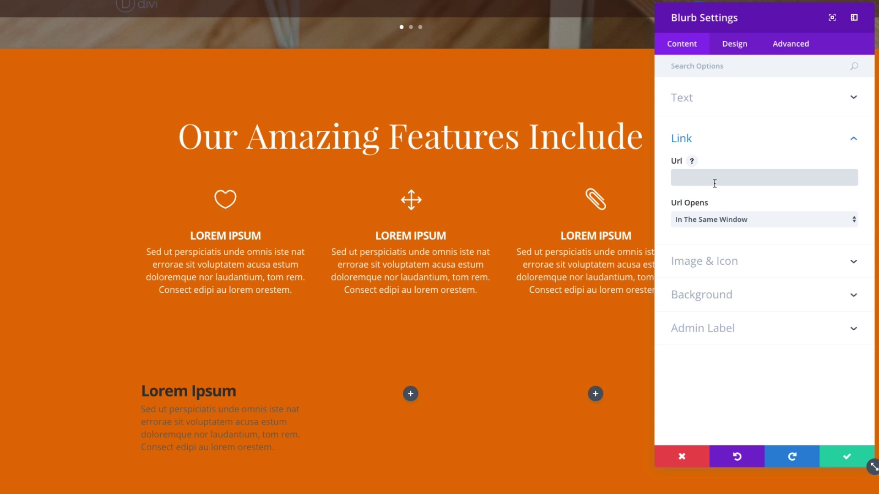
type("#")
left_click(773, 265)
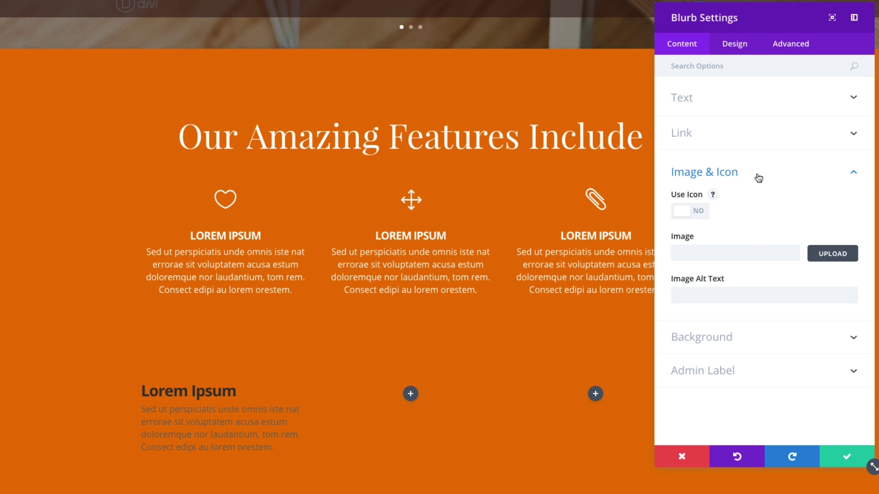
Step: Switch the first-column blurb to use an icon and choose the cloud icon
left_click(699, 214)
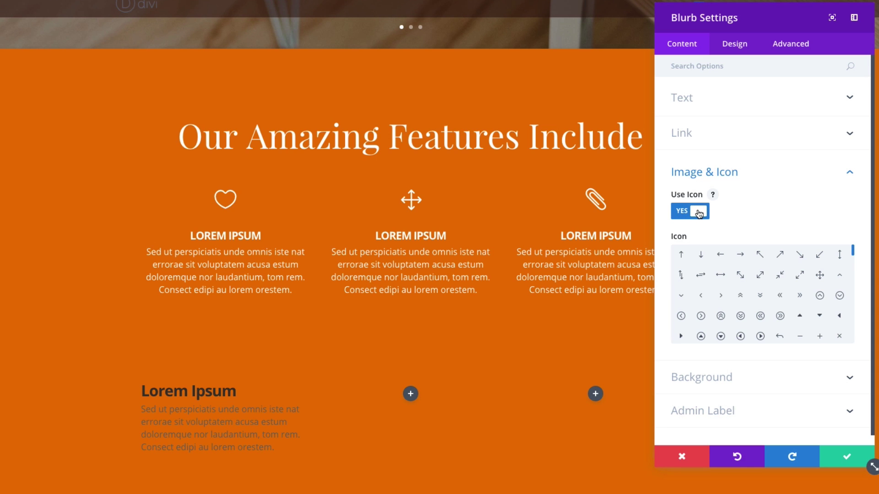
left_click(699, 213)
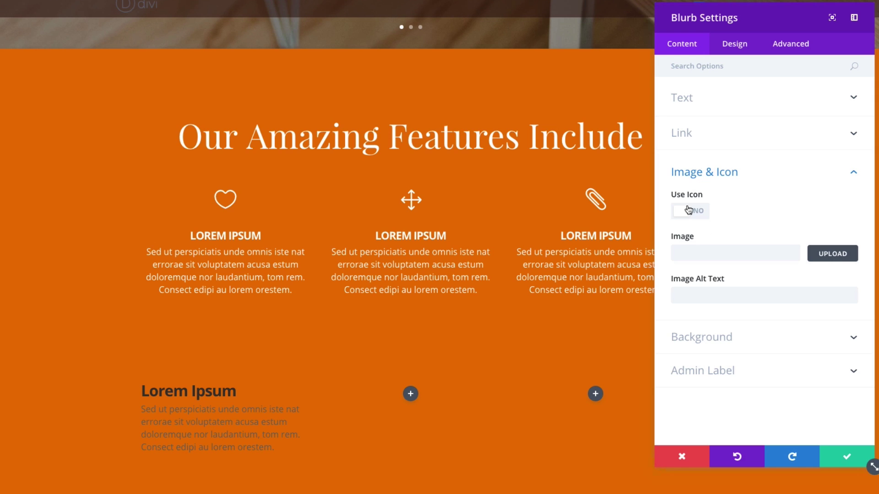
left_click(699, 214)
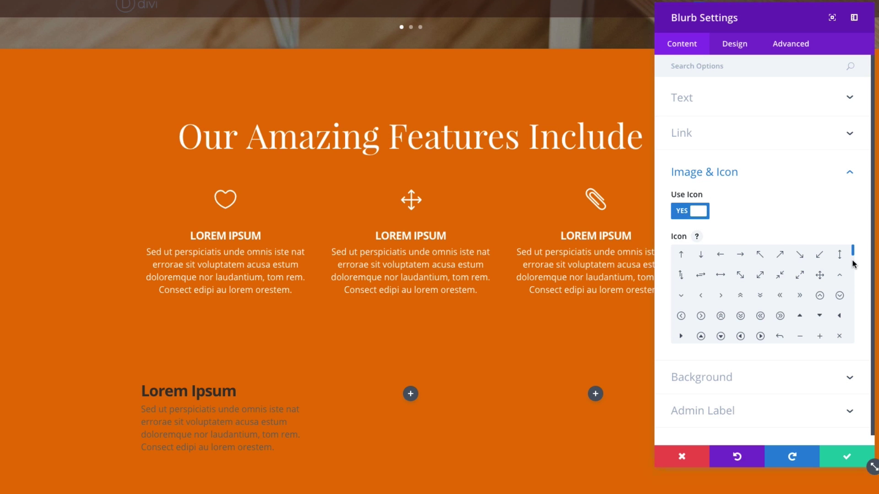
left_click_drag(853, 256, 853, 272)
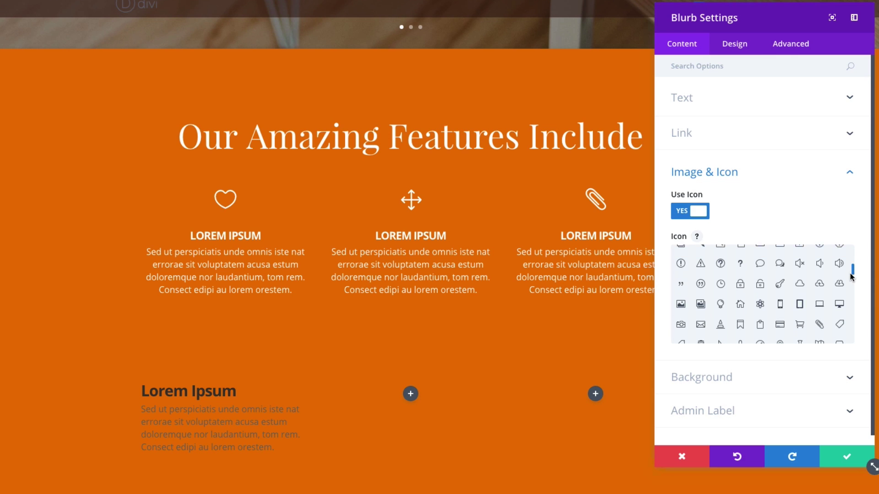
left_click(800, 286)
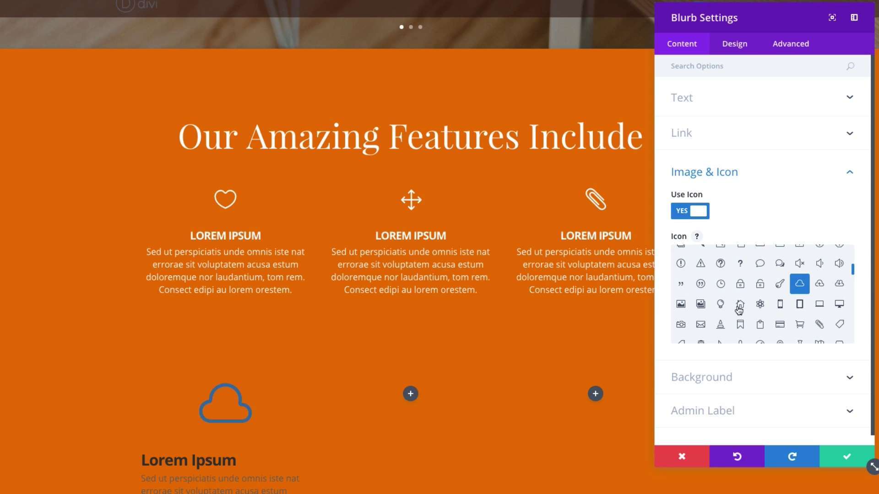
scroll(270, 320, "down", 1)
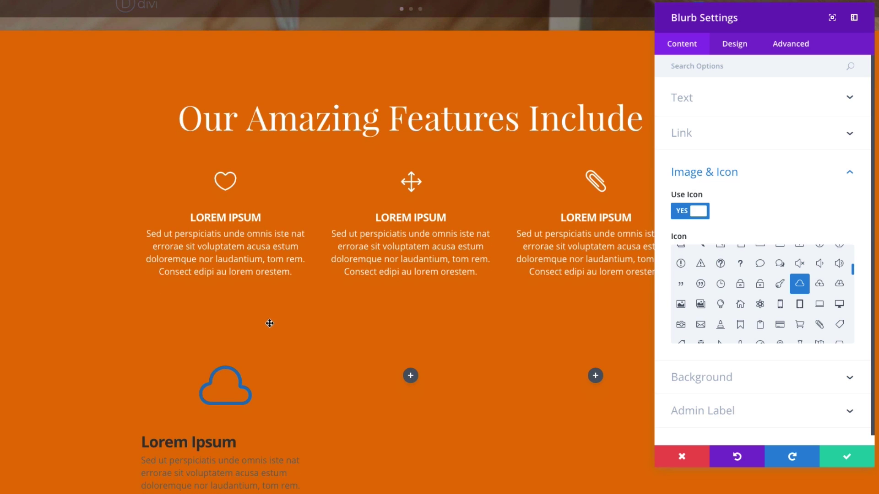
left_click(755, 179)
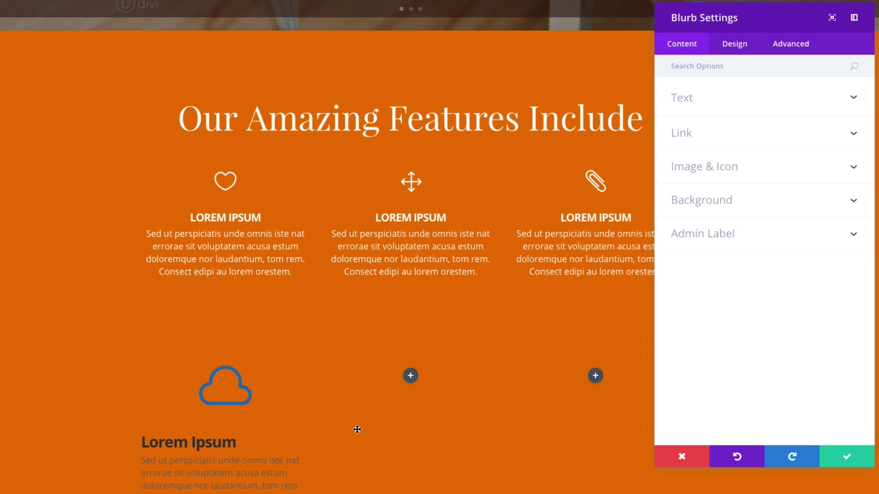
Step: Set the cloud icon's colour to white and keep Circle Icon turned off
left_click(738, 46)
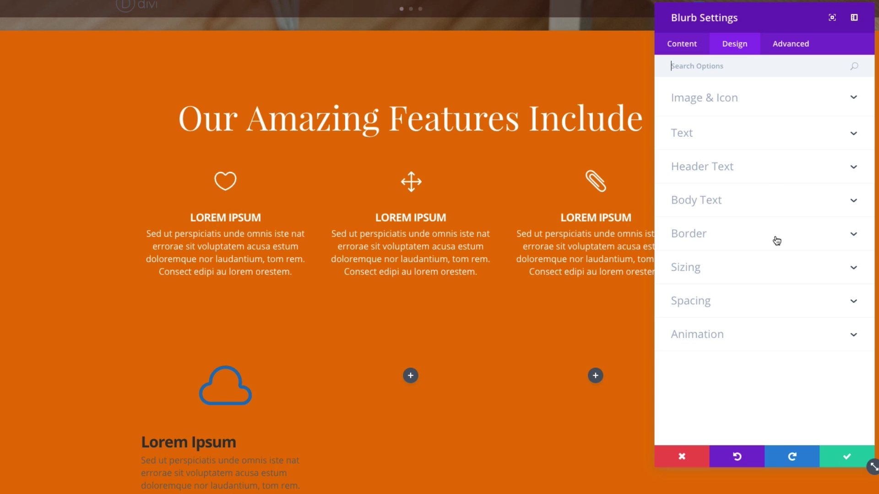
left_click(720, 108)
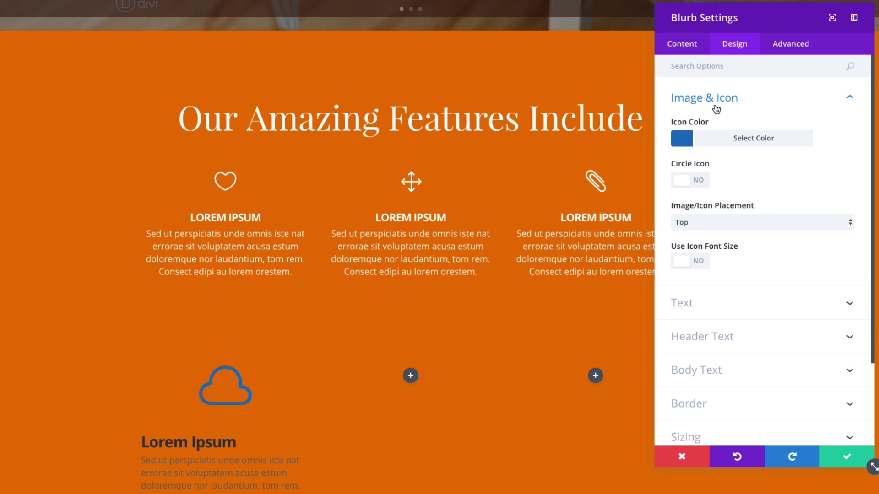
left_click(714, 143)
left_click(707, 258)
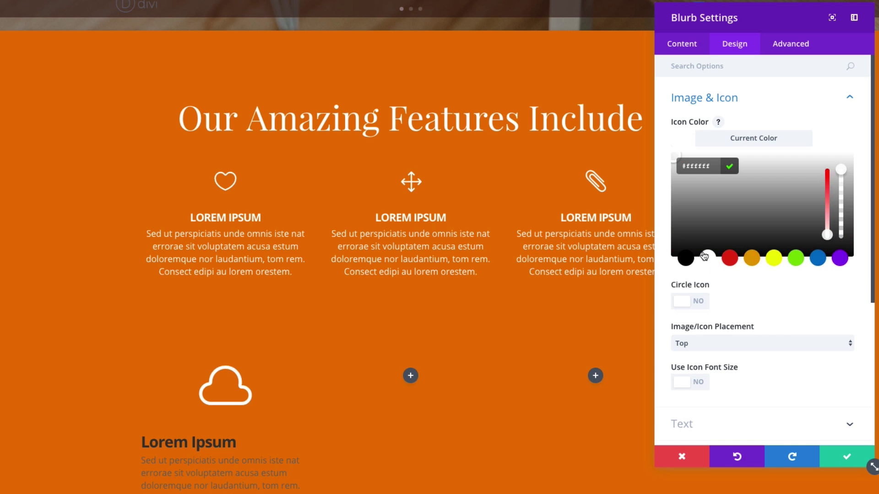
scroll(734, 304, "down", 2)
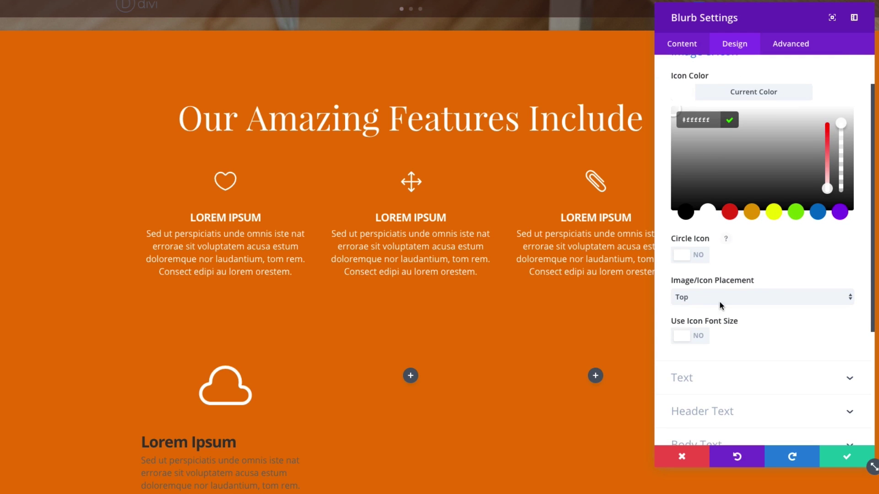
left_click(699, 258)
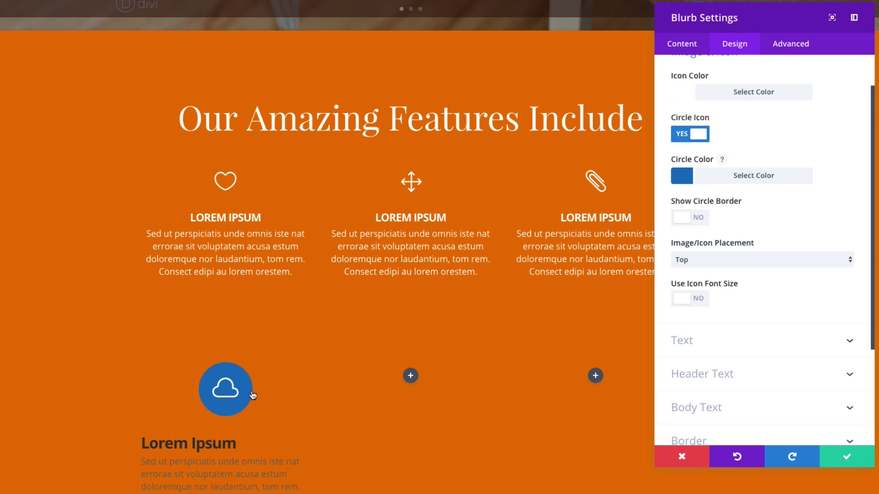
left_click(698, 135)
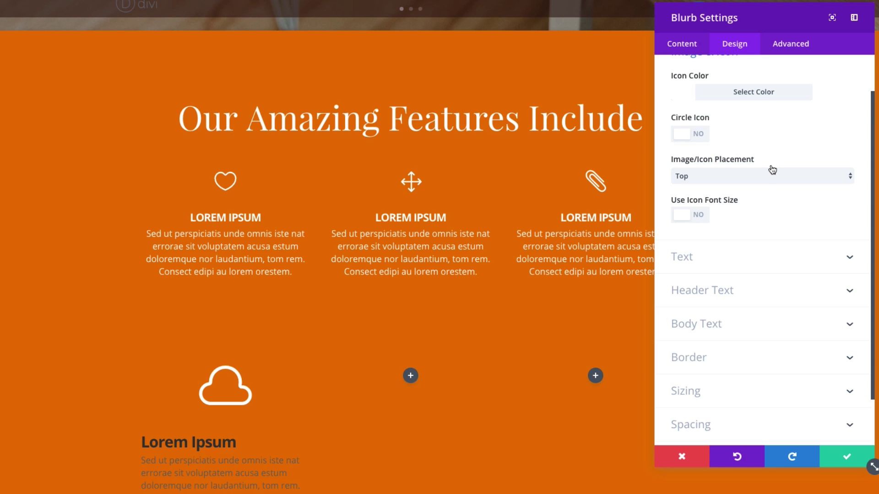
scroll(771, 226, "down", 1)
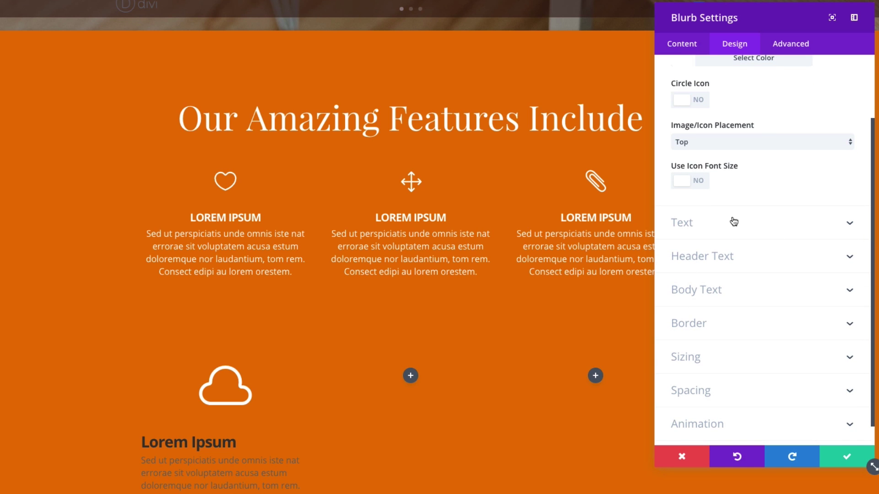
Step: Center the blurb's text and set its text colour to Light
left_click(772, 229)
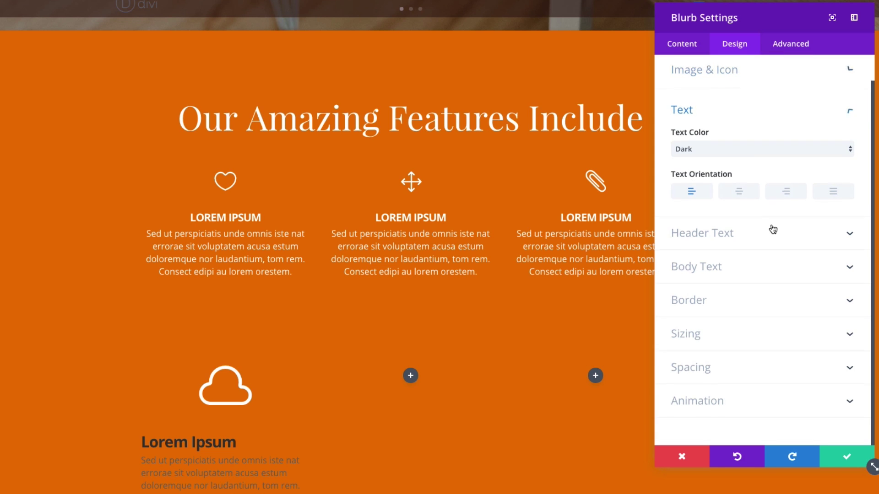
left_click(743, 194)
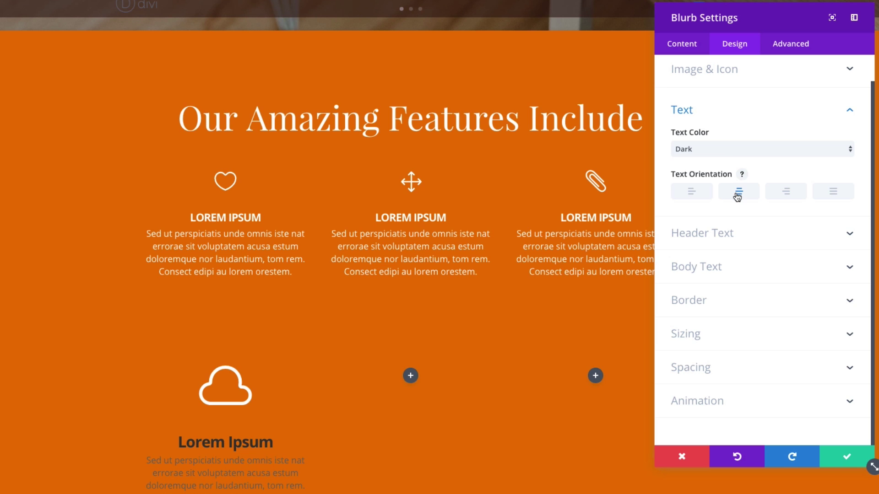
left_click(729, 155)
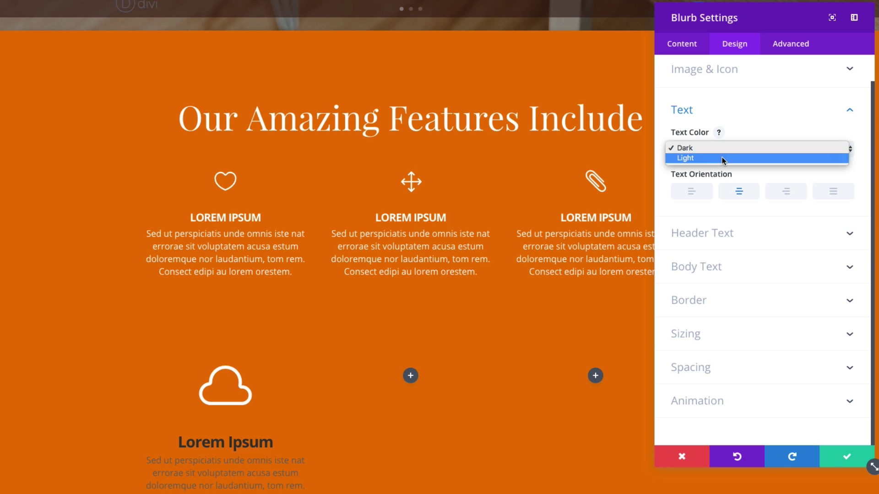
left_click(724, 158)
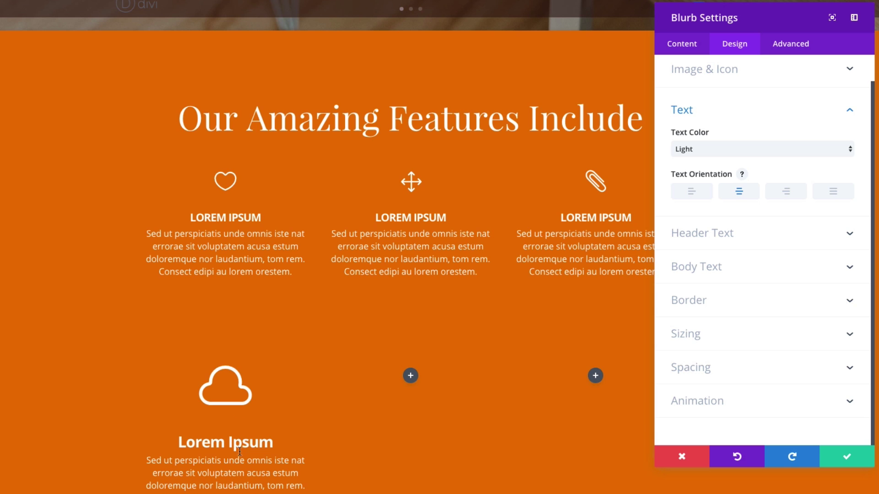
Step: Make the blurb heading uppercase with a 20px header font size
left_click(742, 233)
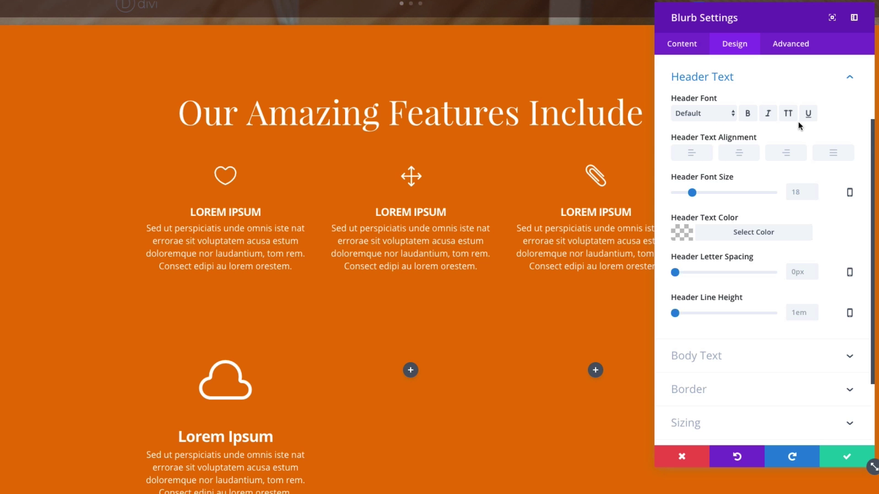
left_click(788, 114)
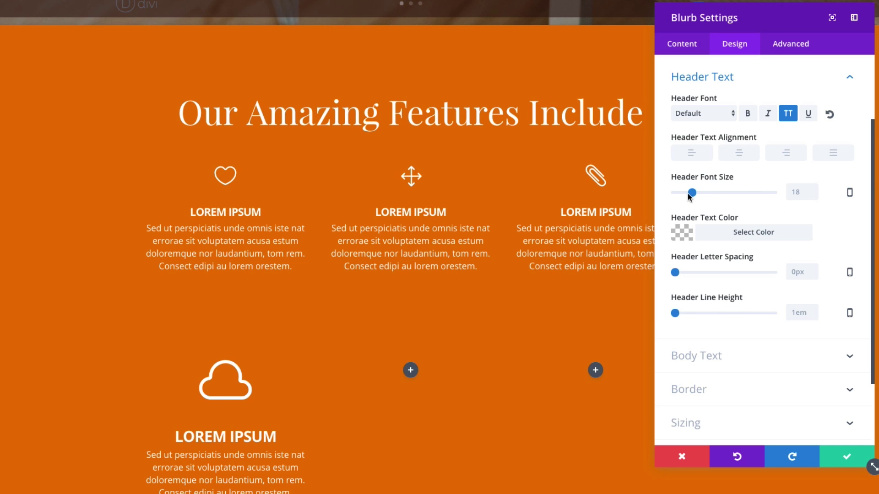
left_click_drag(691, 193, 694, 195)
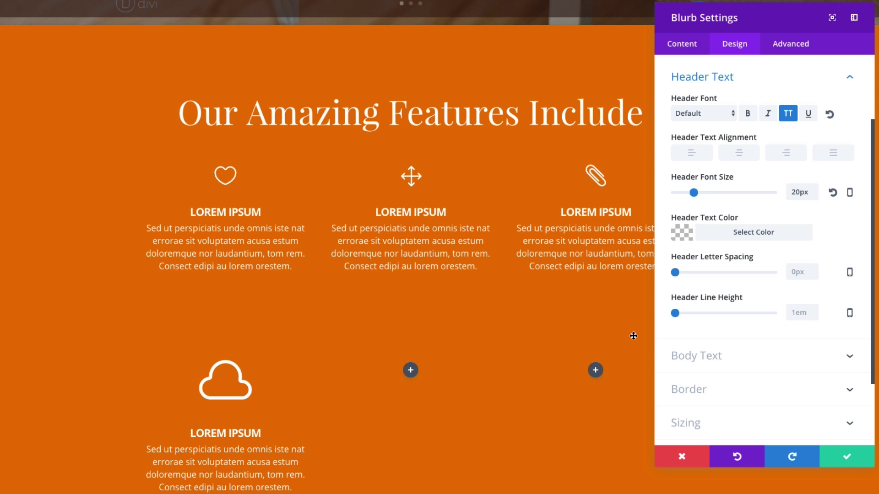
scroll(829, 238, "down", 3)
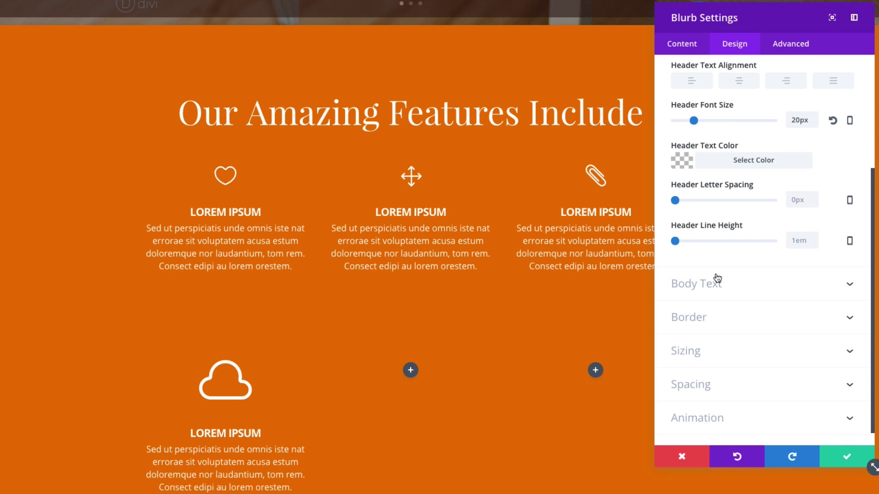
scroll(723, 274, "up", 7)
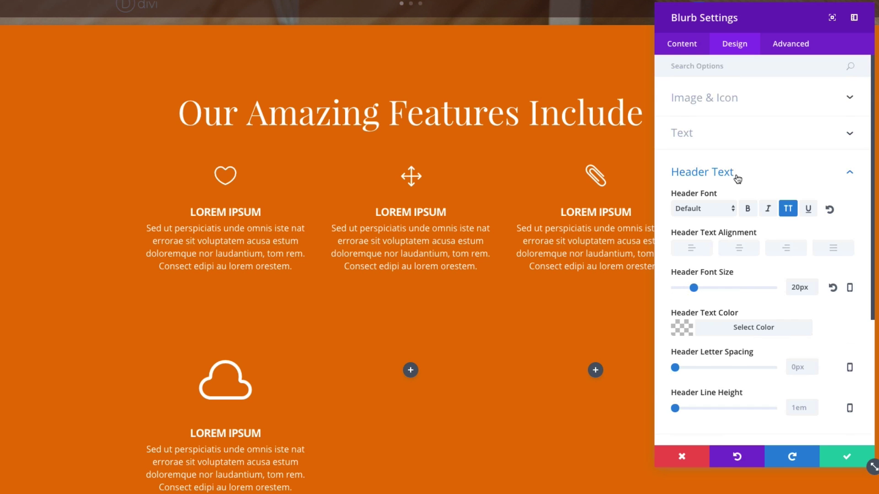
Step: Turn on Use Icon Font Size and set the cloud icon to 40px
left_click(714, 105)
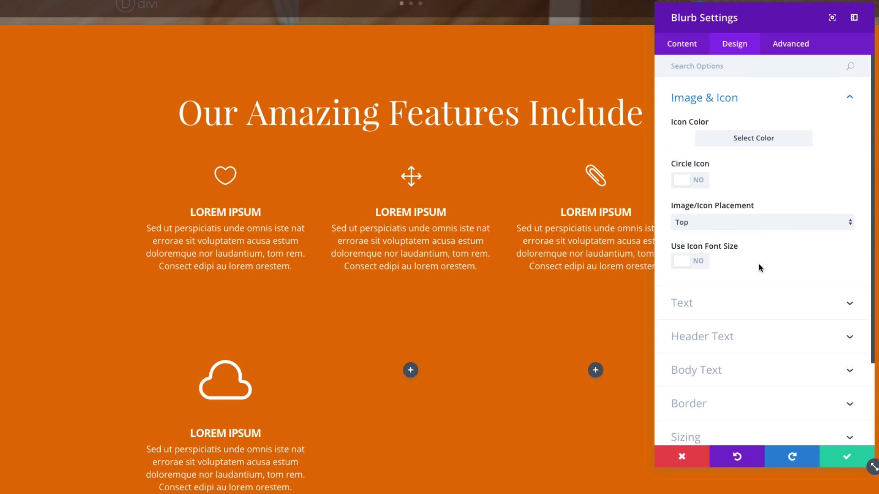
scroll(771, 277, "down", 1)
left_click(705, 227)
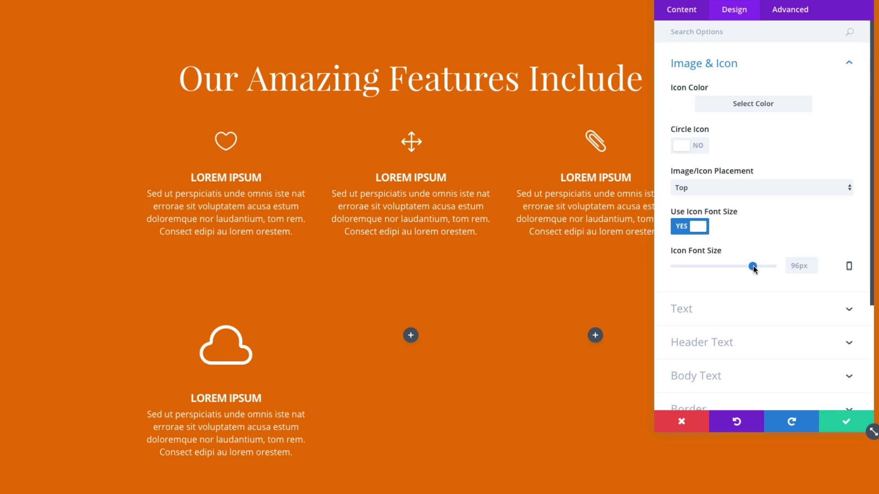
left_click_drag(753, 267, 708, 271)
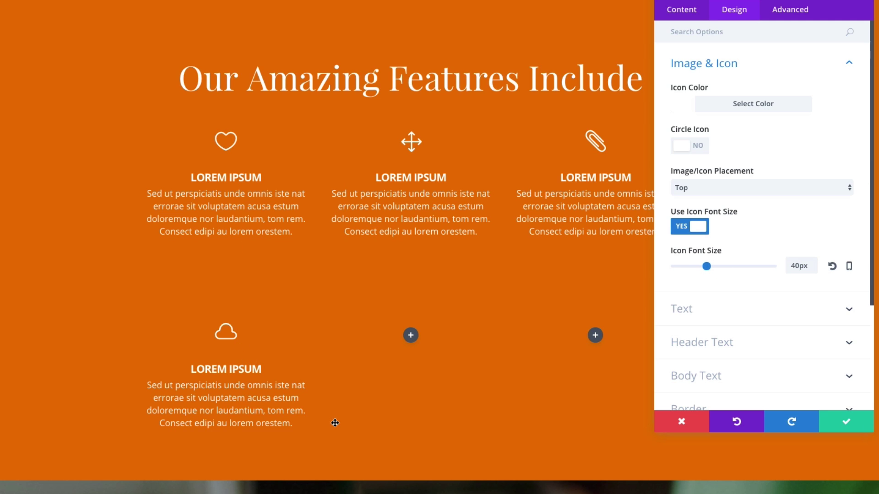
Step: Save the cloud blurb and duplicate it into the middle column
left_click(841, 421)
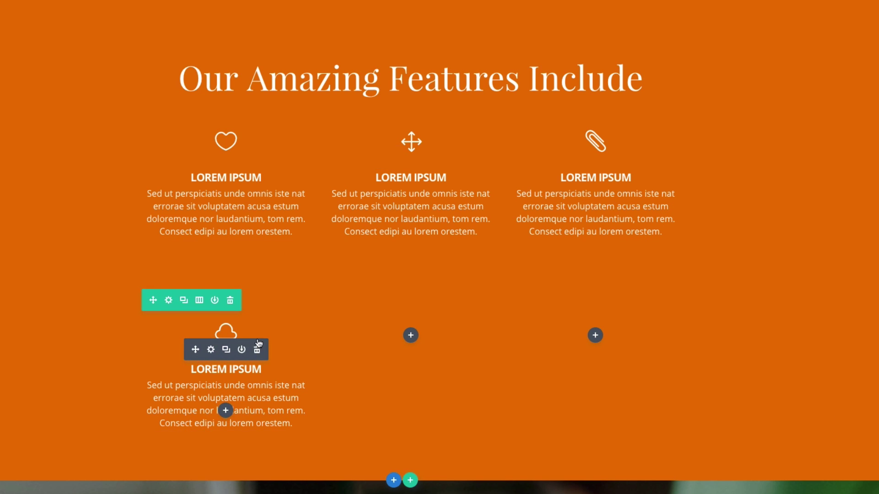
left_click(226, 351)
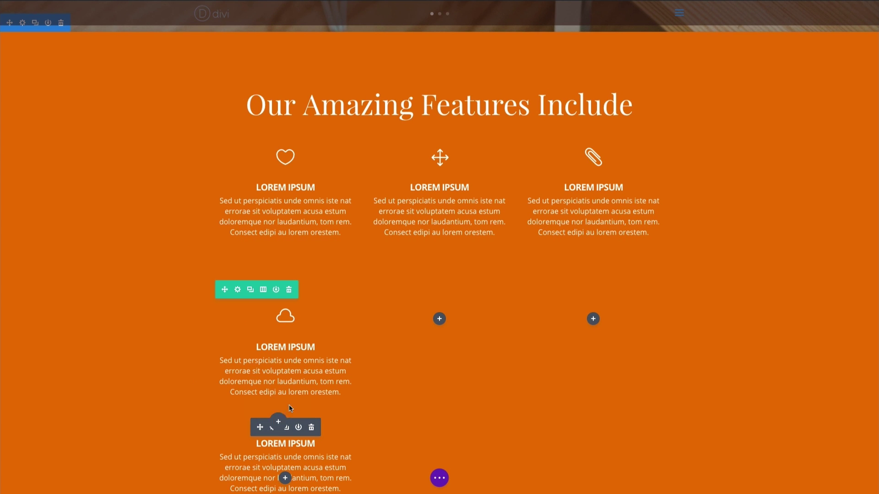
left_click_drag(285, 412, 436, 328)
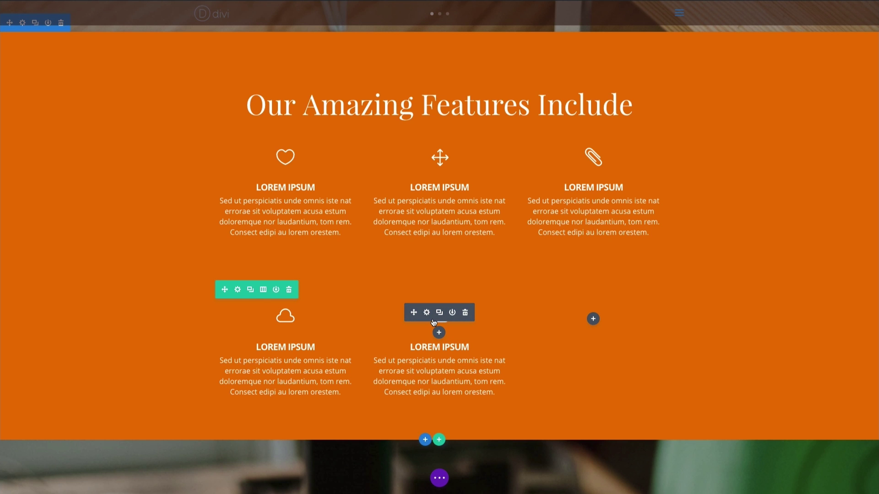
Step: Copy the middle cloud blurb and paste it into the empty third column
right_click(435, 326)
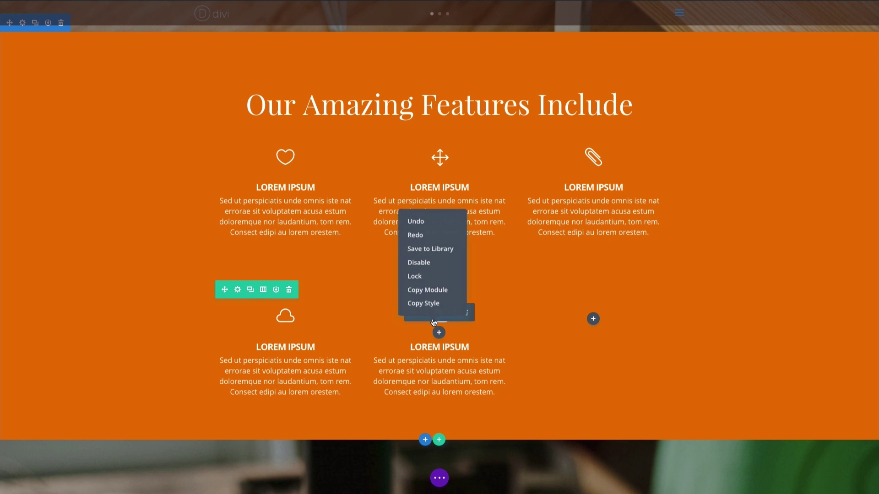
left_click(434, 290)
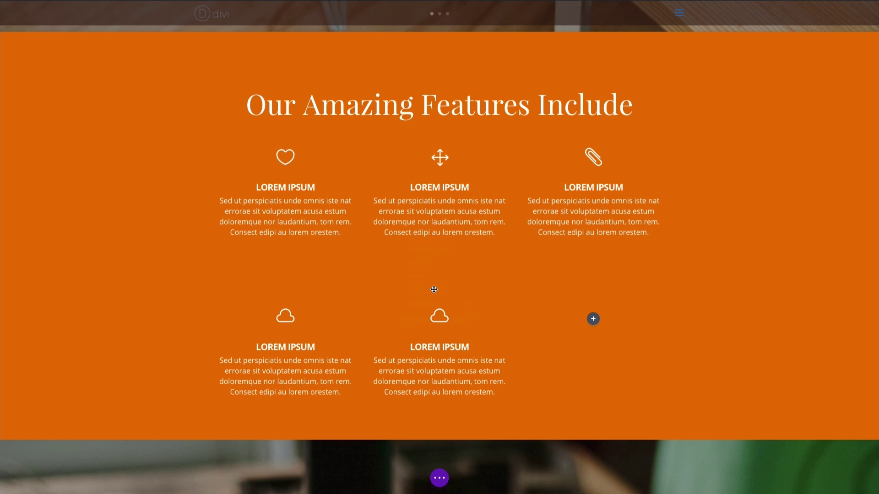
right_click(593, 319)
left_click(594, 301)
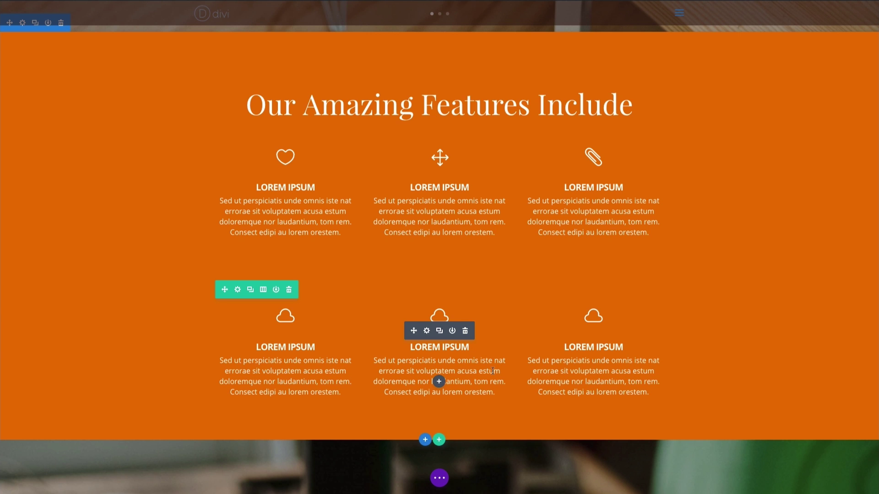
Step: Change the middle blurb's icon to a lightbulb and save it
scroll(460, 363, "down", 2)
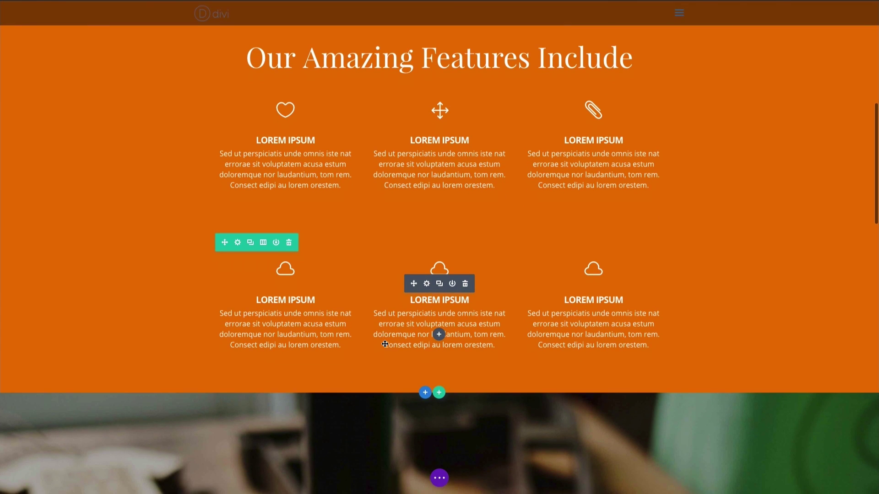
scroll(384, 343, "up", 3)
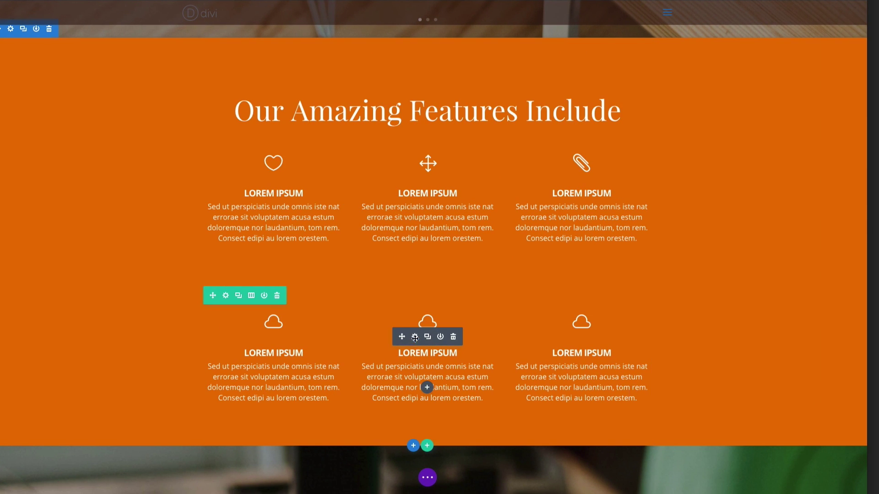
left_click(415, 337)
left_click(708, 333)
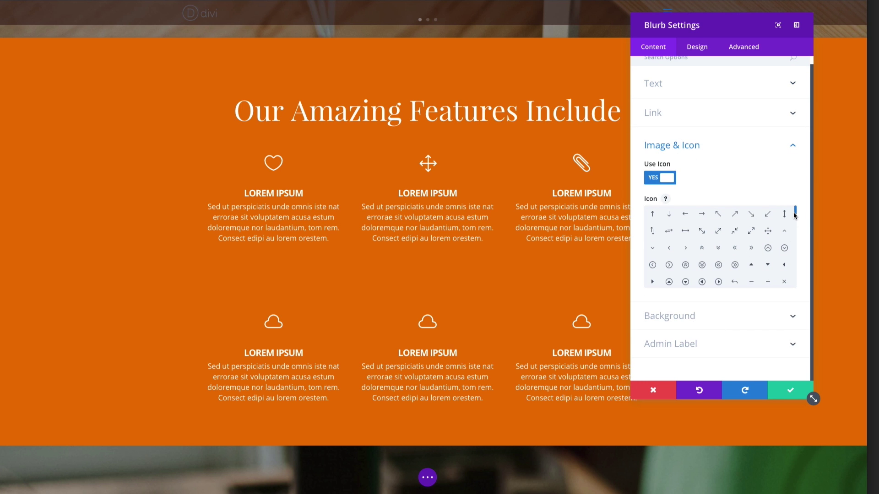
left_click_drag(794, 215, 792, 234)
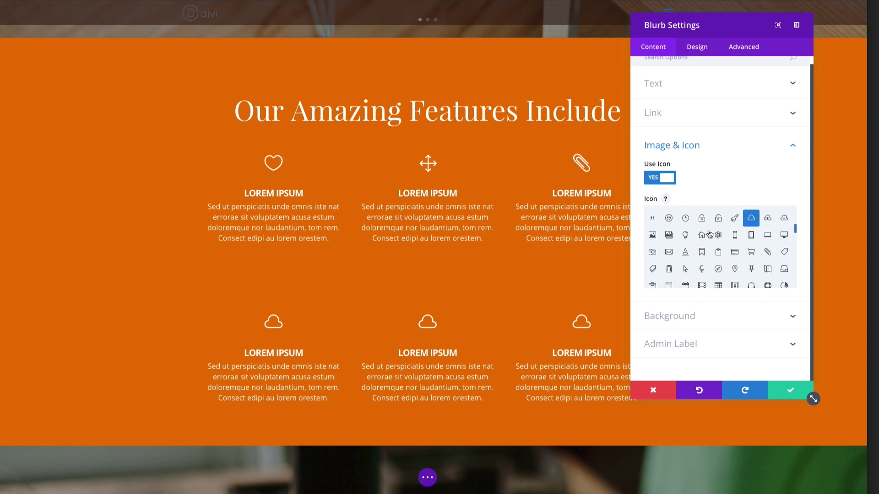
left_click(688, 237)
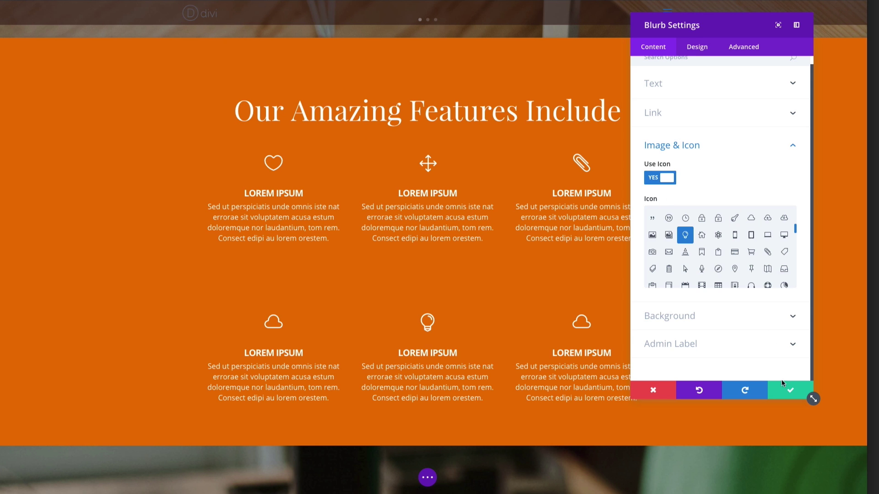
left_click(788, 392)
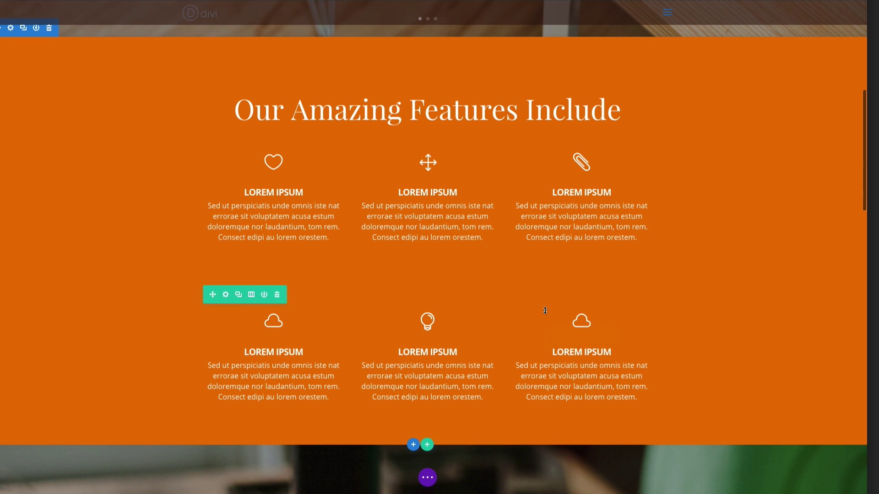
Step: Change the bottom-right blurb's icon to sliders and save it
left_click(568, 336)
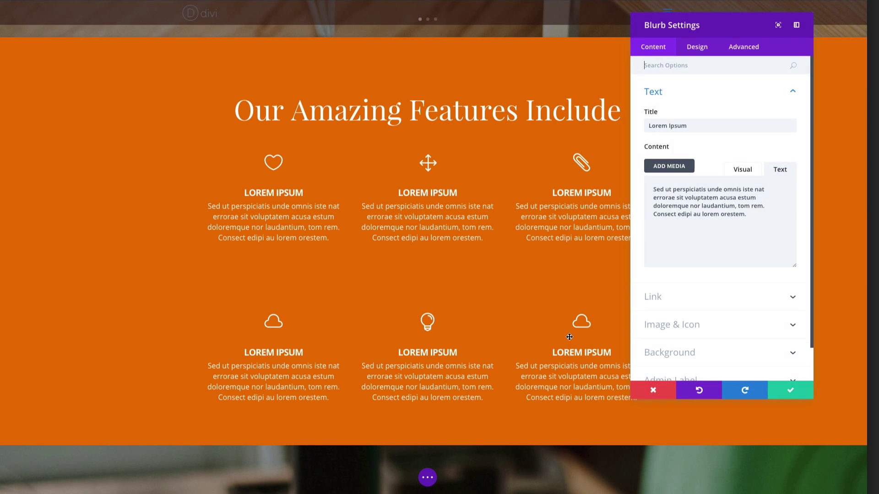
left_click(741, 327)
left_click_drag(795, 214, 797, 220)
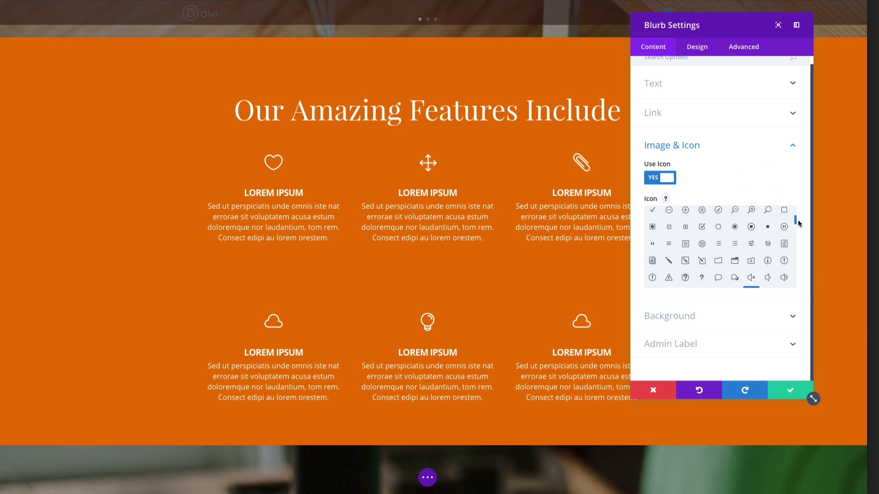
left_click(751, 244)
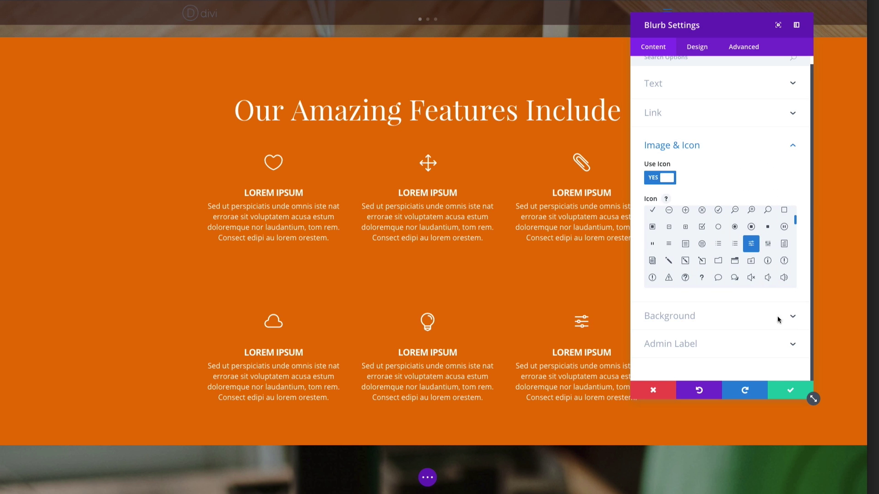
left_click(791, 390)
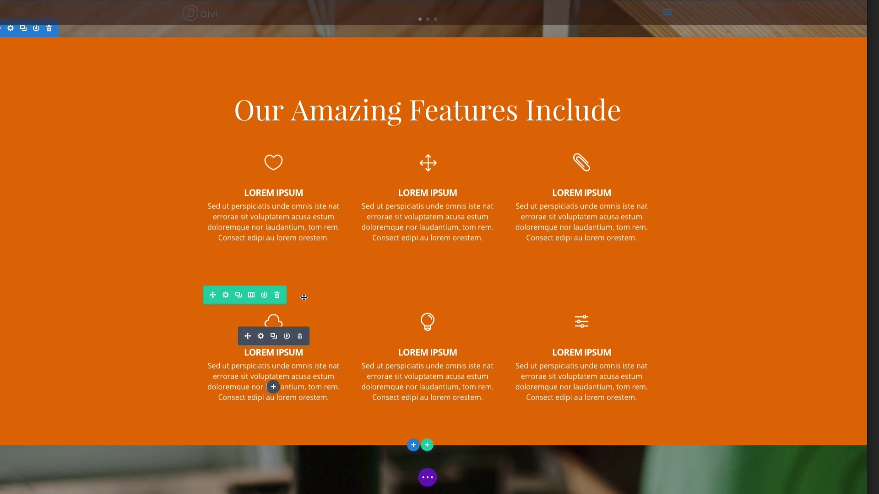
scroll(355, 311, "down", 2)
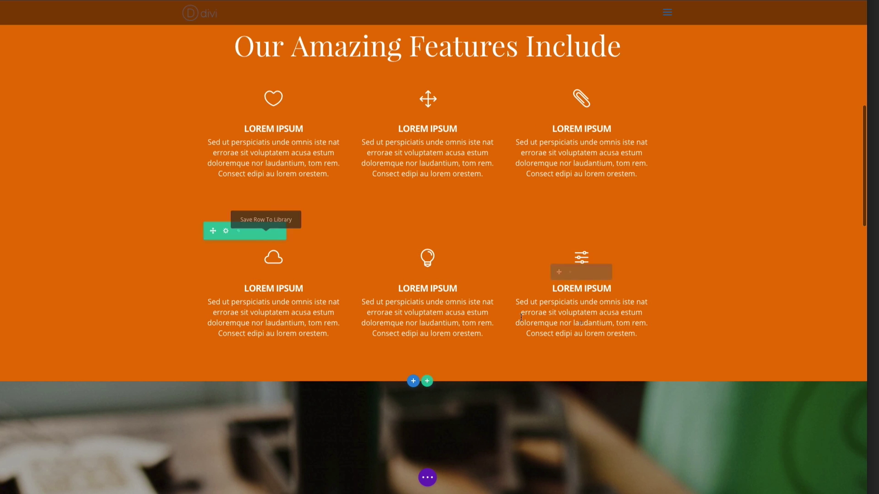
scroll(292, 107, "up", 1)
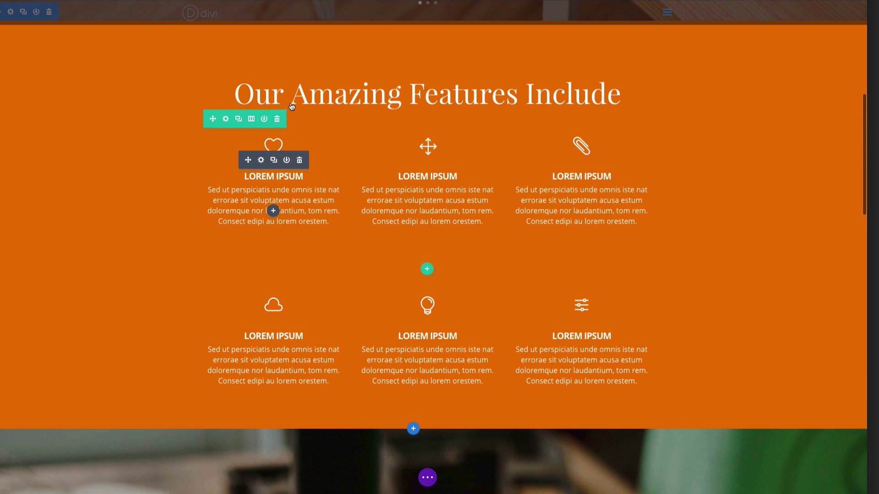
Step: Set the heart blurb's Image/Icon Placement to Left and save the changes
left_click(260, 160)
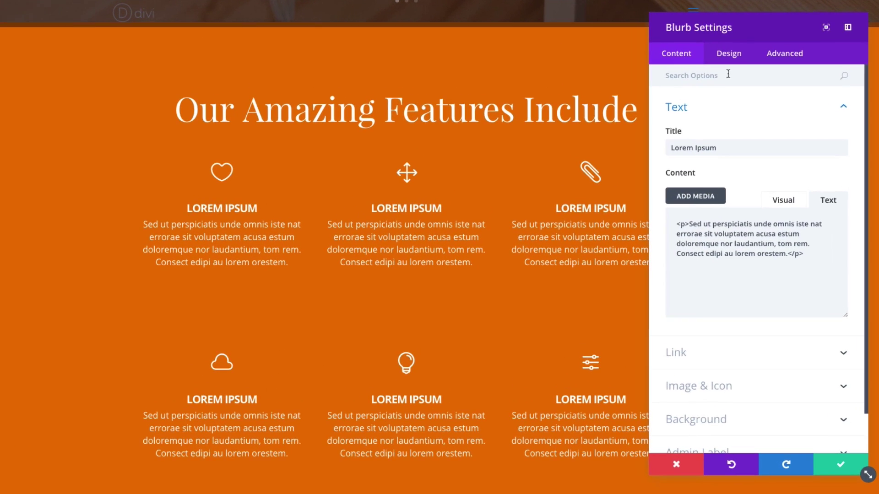
left_click(729, 54)
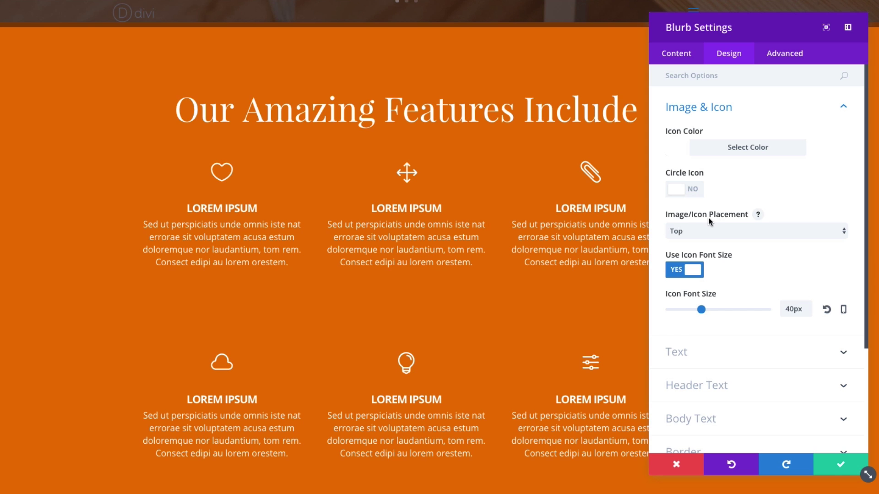
left_click(689, 231)
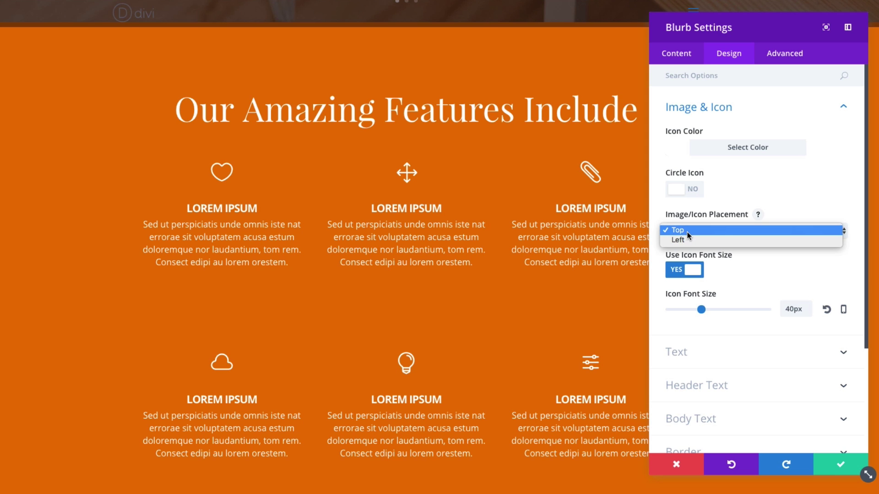
left_click(688, 240)
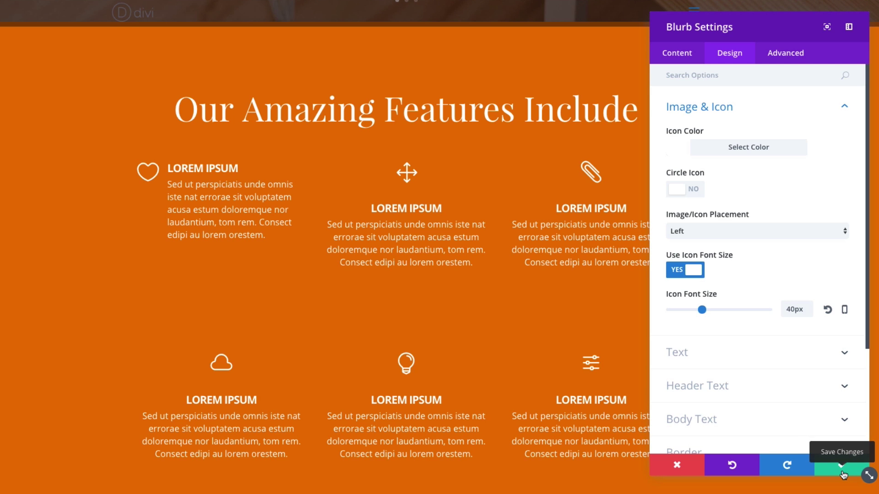
left_click(842, 467)
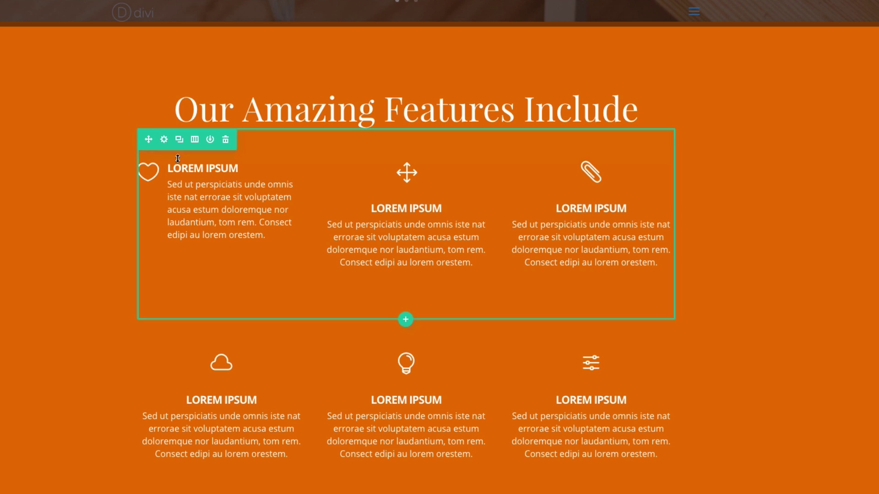
right_click(195, 184)
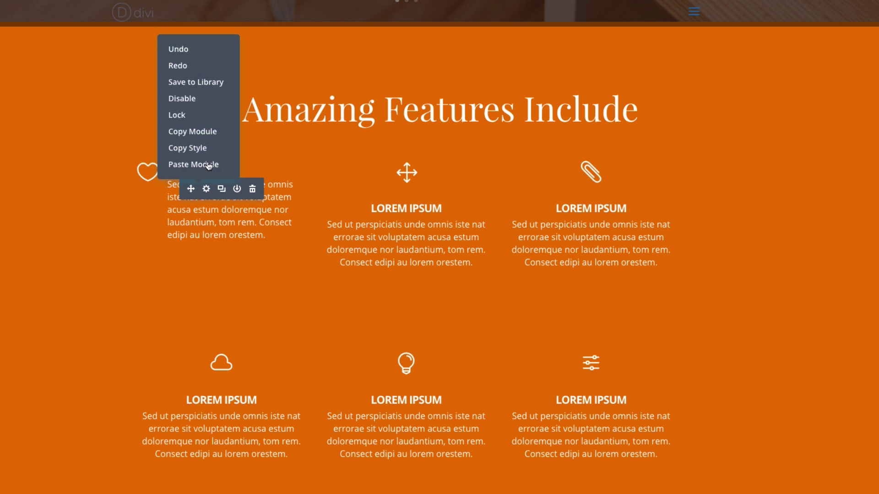
left_click(200, 149)
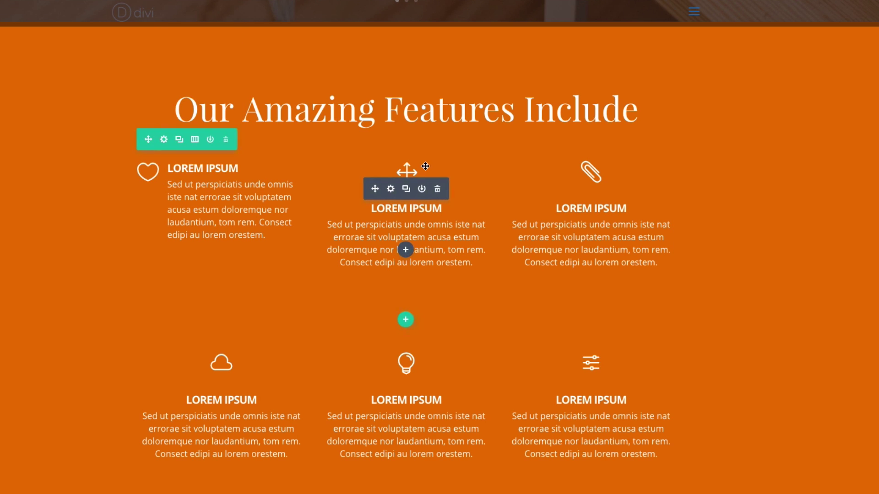
right_click(401, 188)
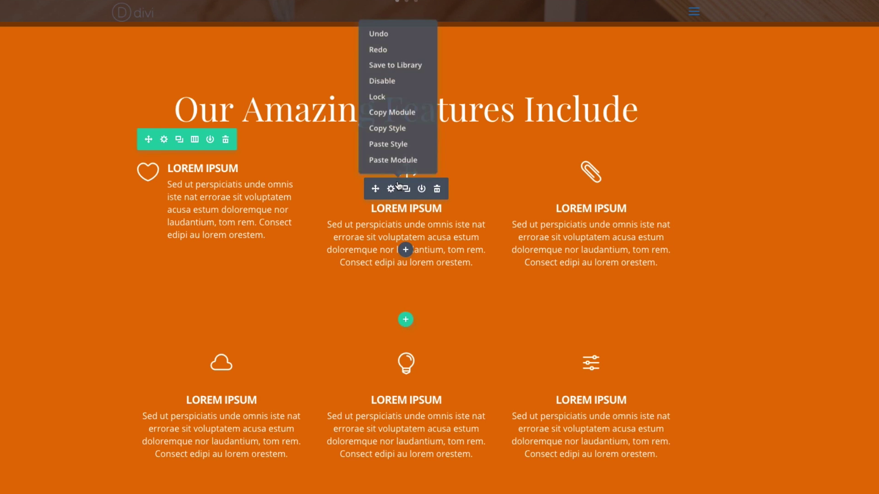
left_click(400, 148)
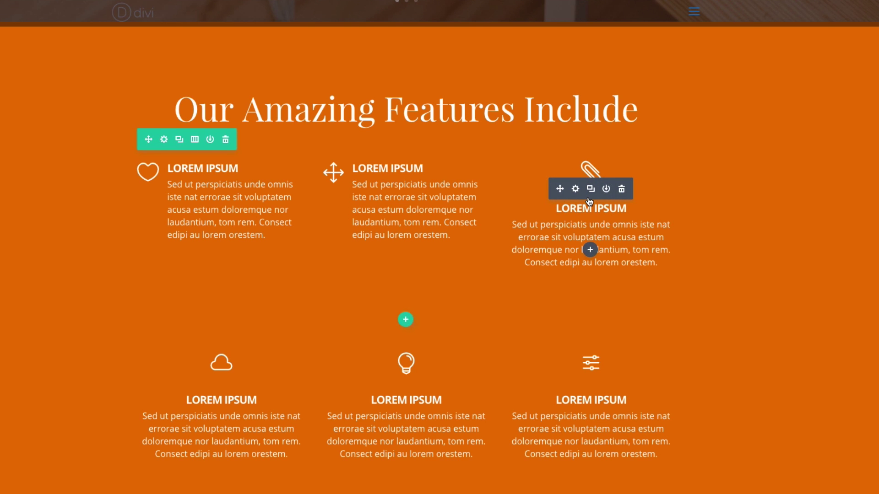
right_click(590, 199)
left_click(589, 165)
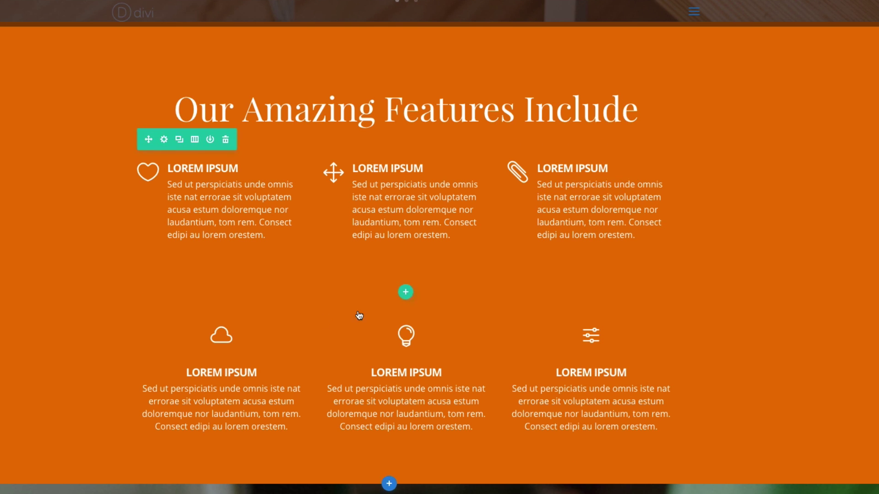
right_click(219, 357)
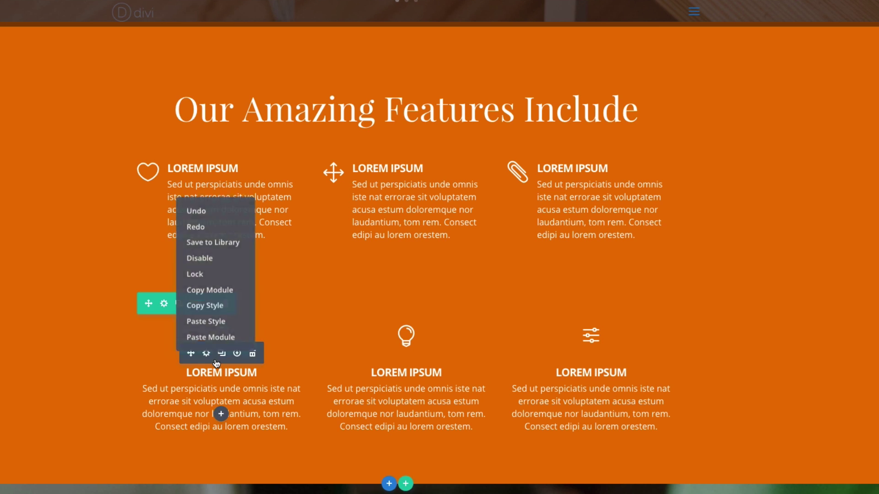
left_click(216, 326)
right_click(398, 359)
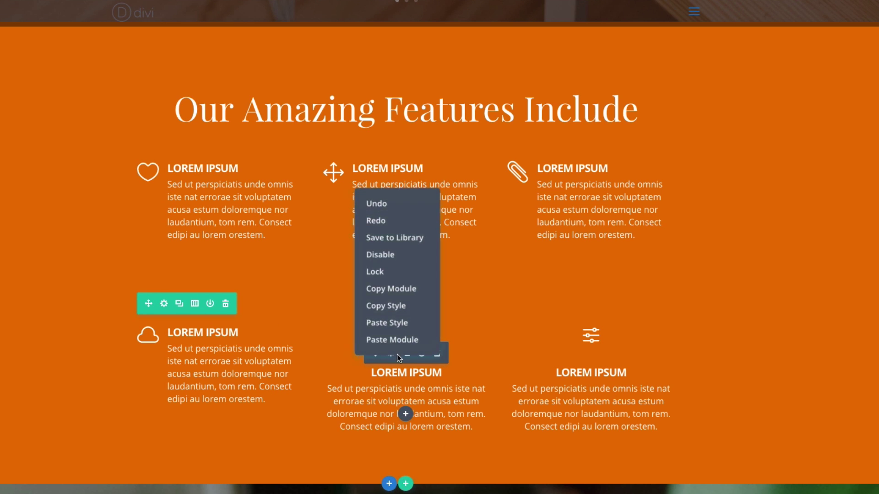
left_click(398, 326)
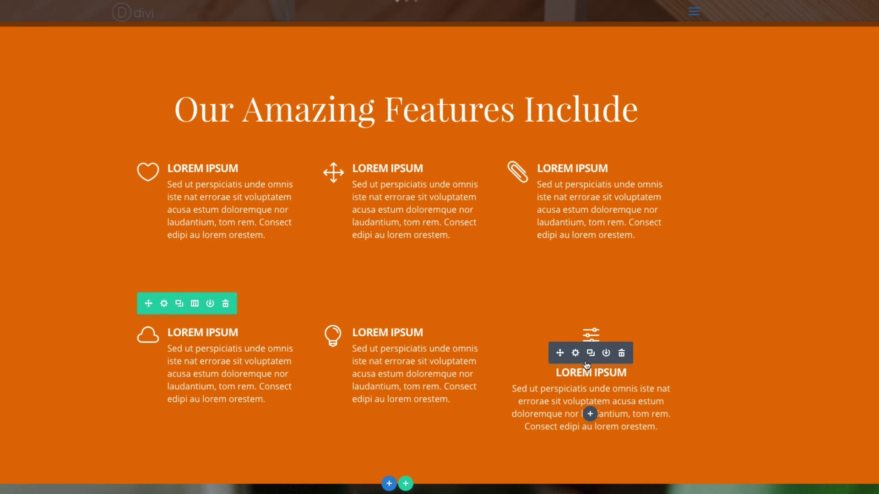
right_click(589, 356)
left_click(587, 329)
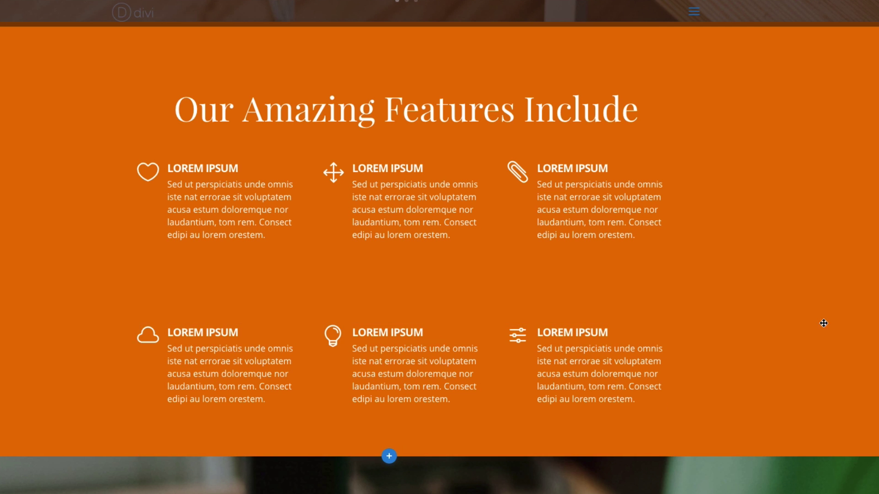
scroll(821, 319, "up", 1)
scroll(814, 305, "down", 1)
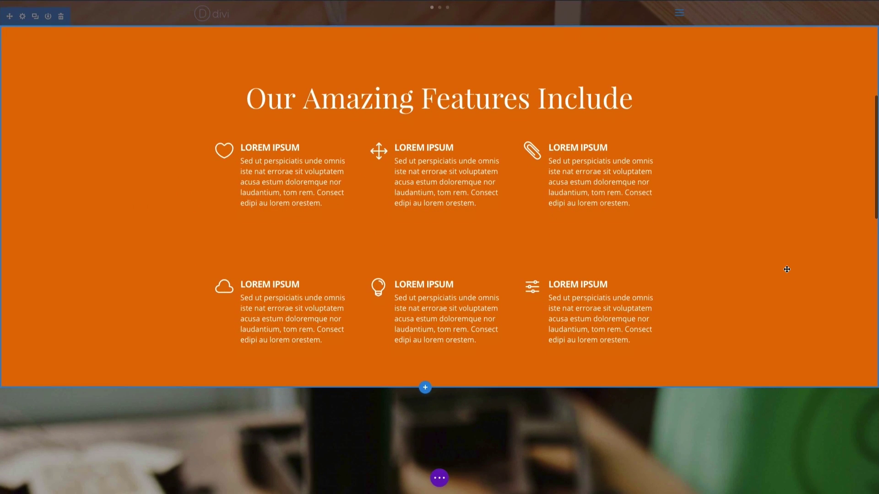
scroll(639, 369, "down", 1)
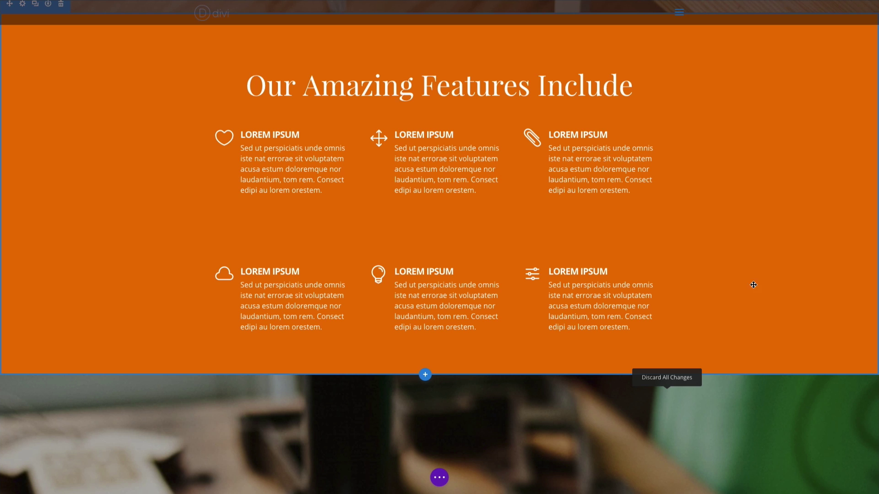
mouse_move(337, 230)
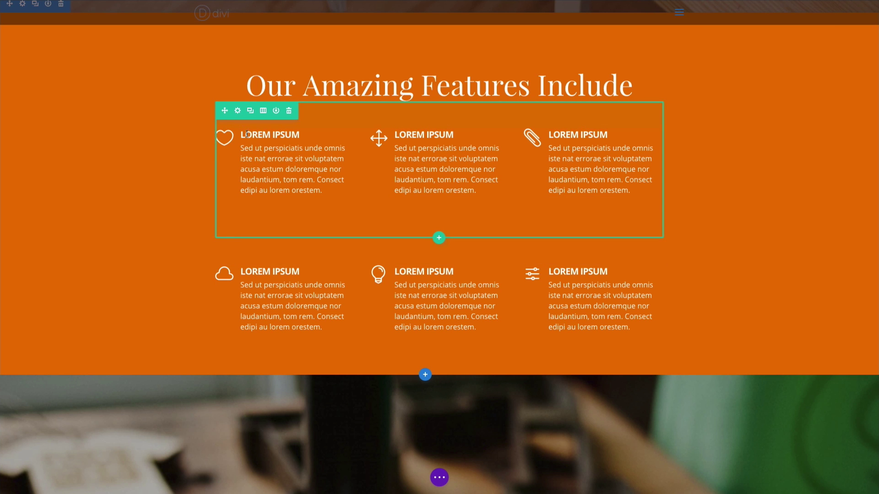
mouse_move(273, 160)
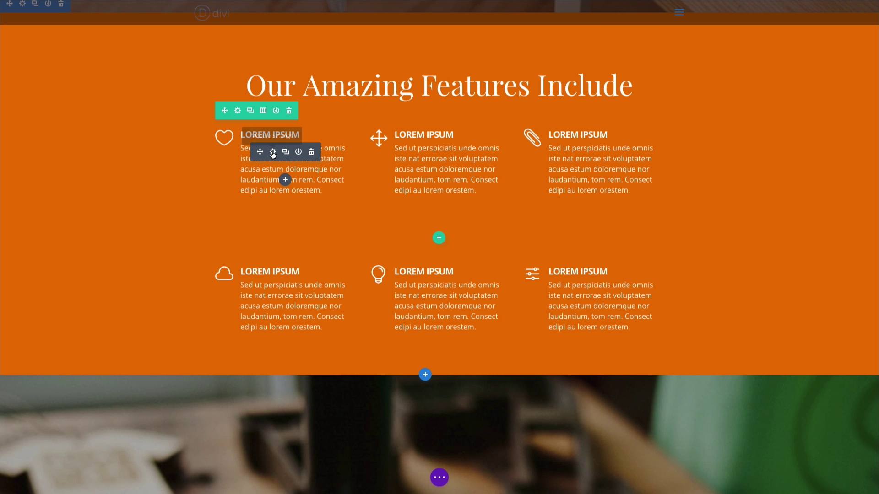
Step: Delete the first blurb's title and trim its body text from 'doloremque' onward
left_click(273, 152)
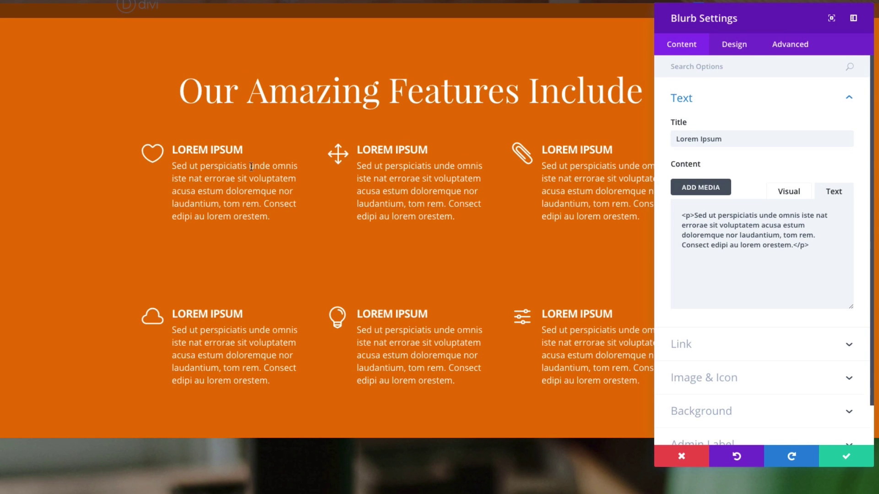
left_click_drag(763, 138, 648, 138)
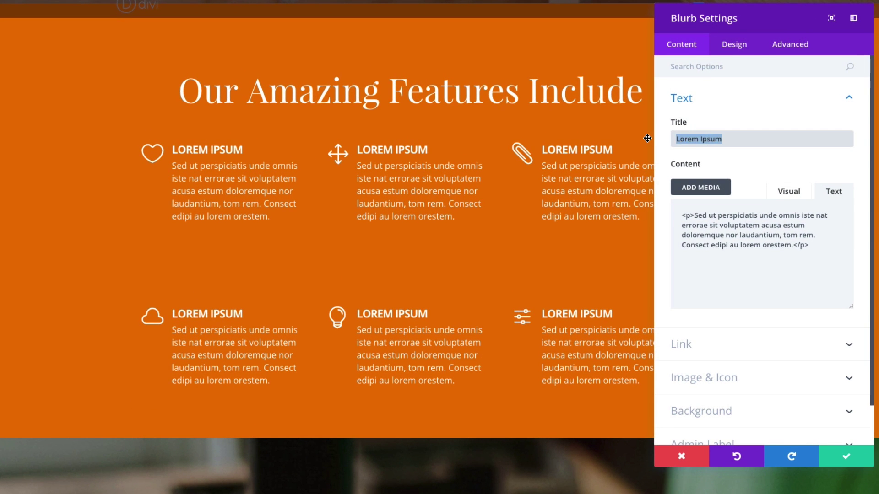
key("BackSpace")
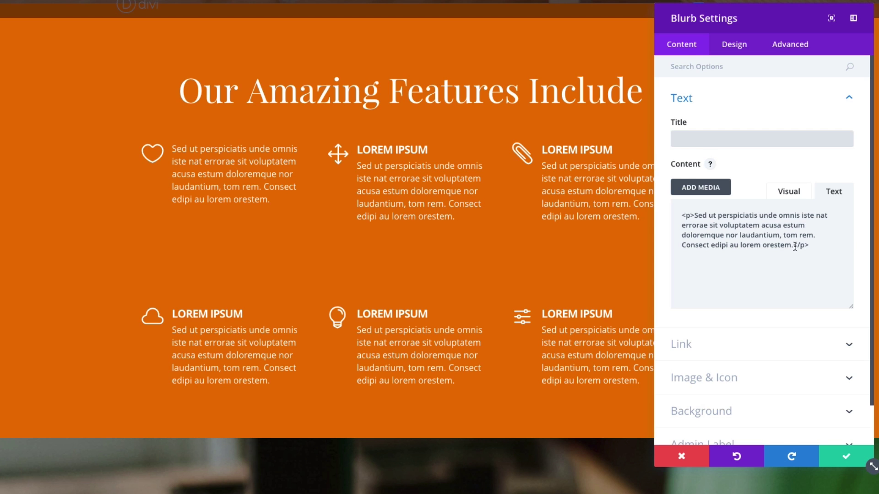
left_click_drag(794, 246, 677, 234)
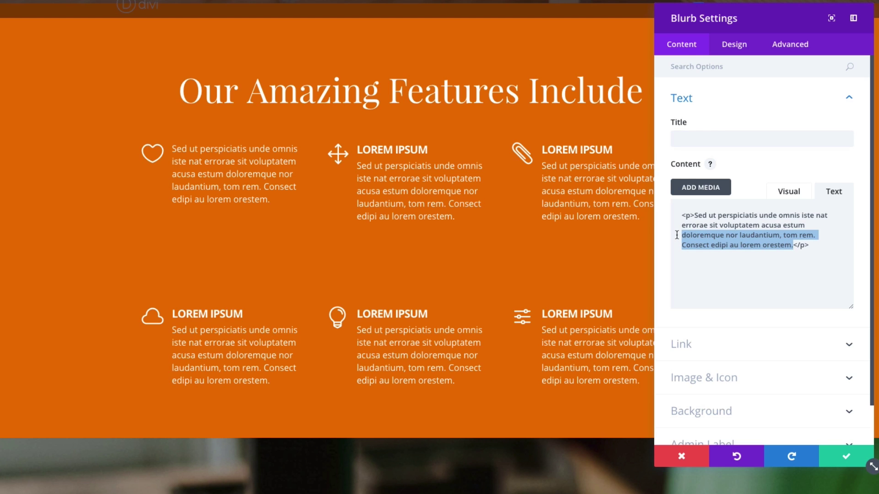
key("BackSpace")
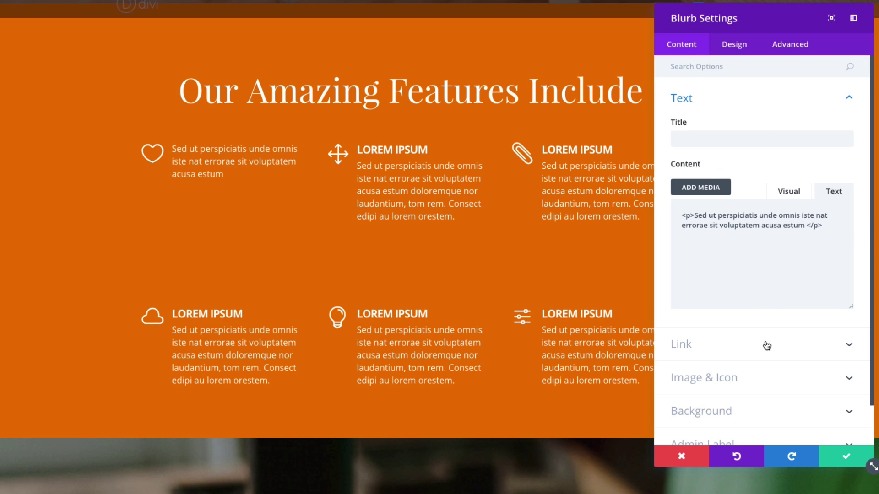
Step: Replace the heart icon with a circled checkmark icon
scroll(755, 357, "down", 1)
left_click(738, 355)
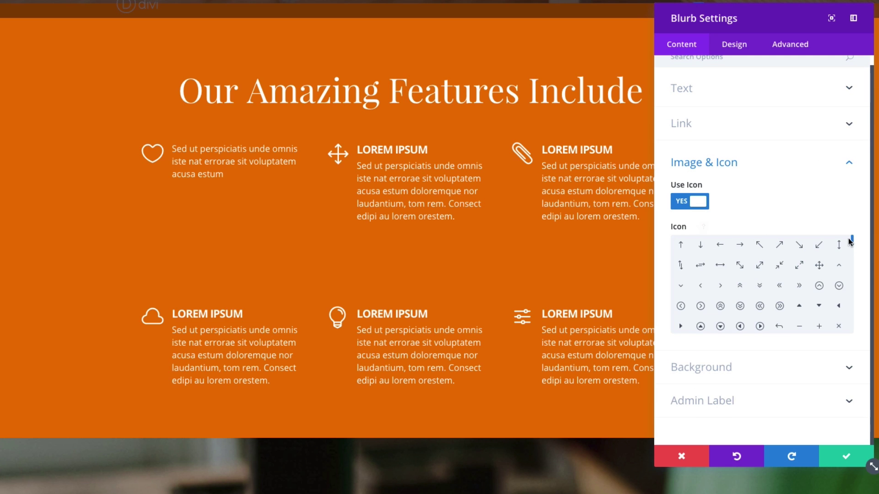
left_click_drag(852, 241, 853, 251)
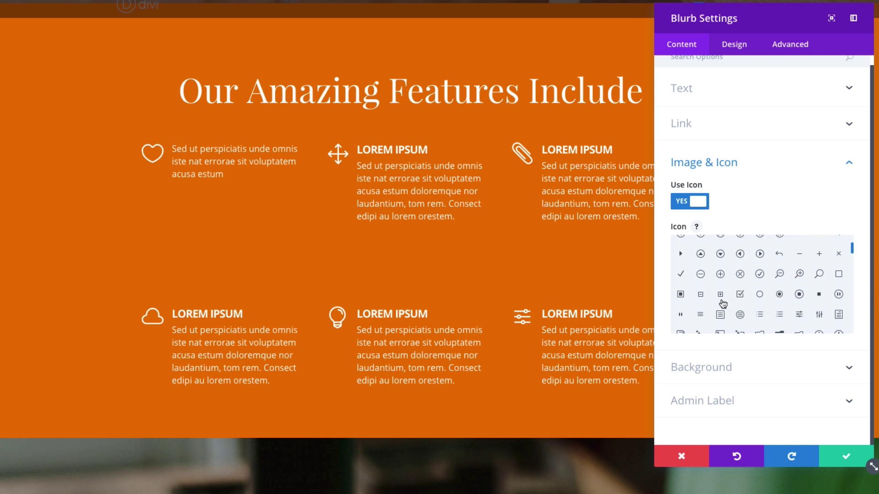
left_click(758, 275)
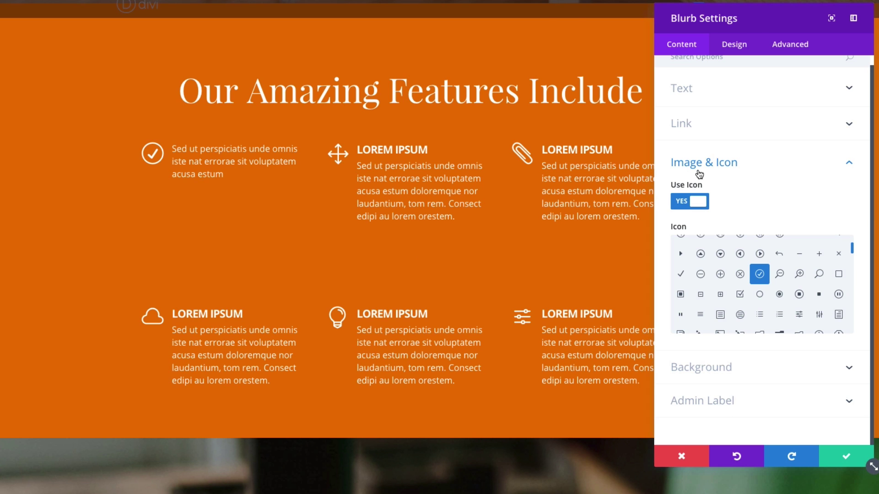
scroll(735, 96, "up", 2)
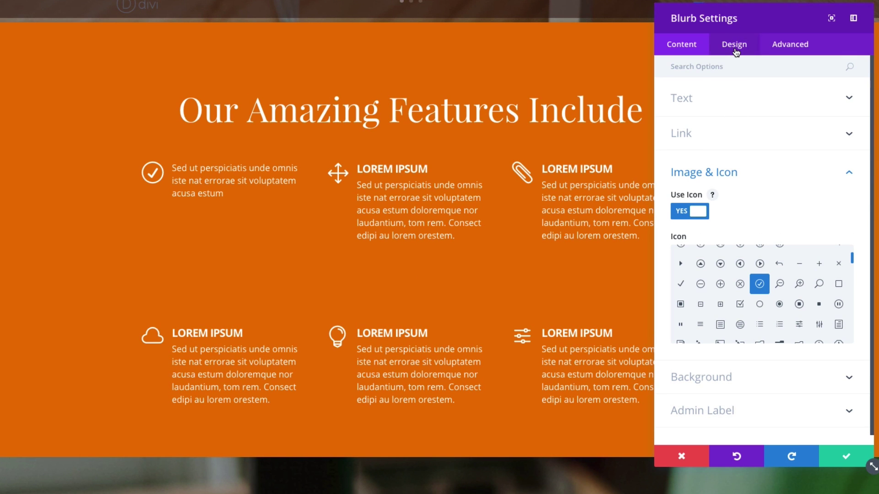
left_click(736, 45)
Step: Delete the second and third top-row blurbs and change the row to two columns
left_click(845, 456)
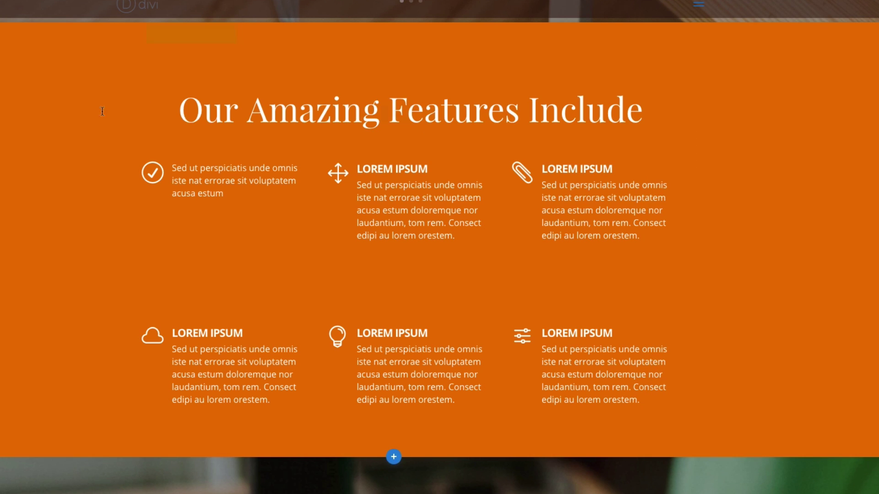
mouse_move(410, 190)
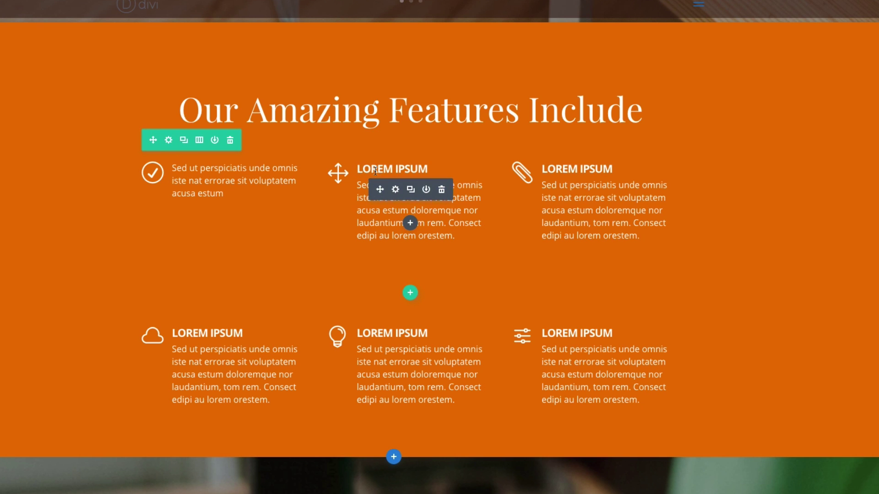
left_click(442, 190)
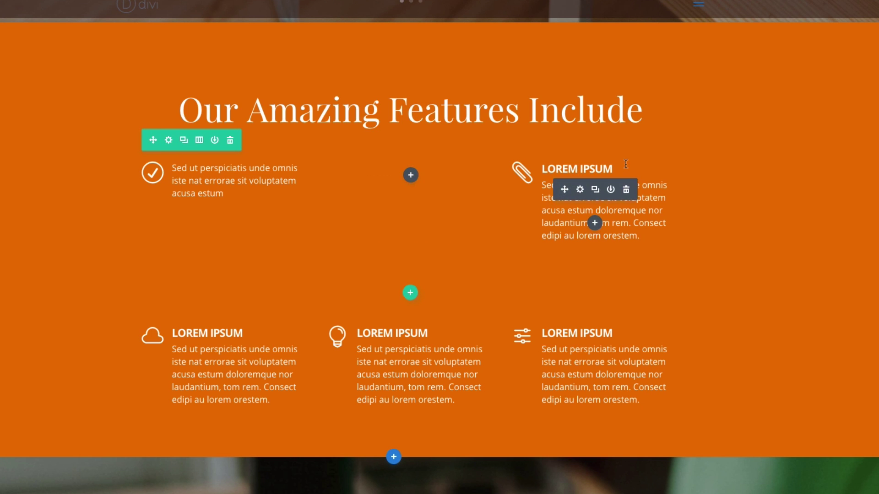
left_click(626, 190)
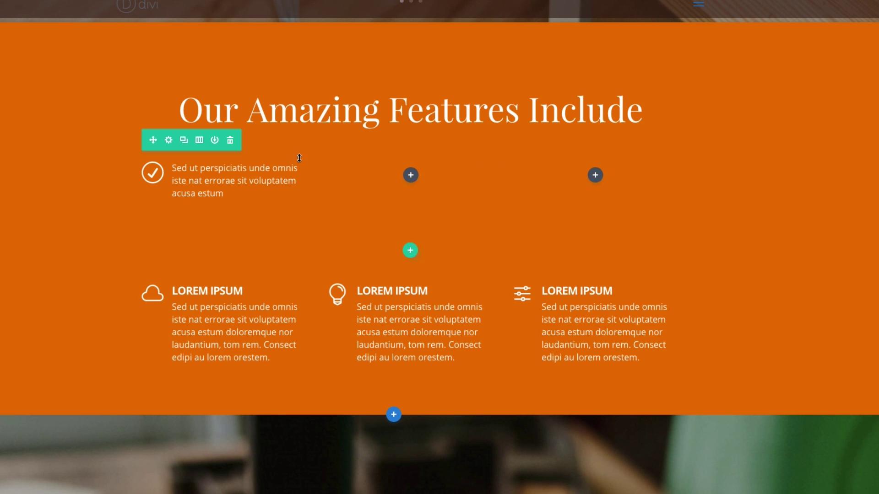
left_click(199, 143)
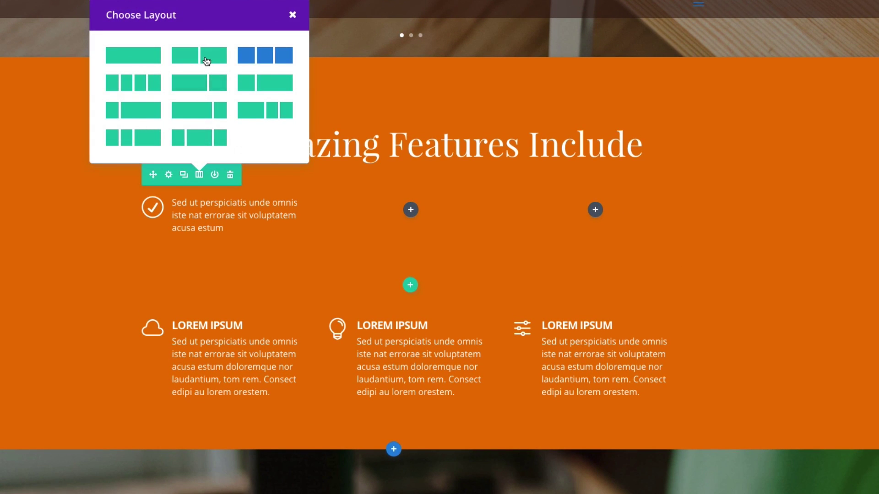
left_click(204, 61)
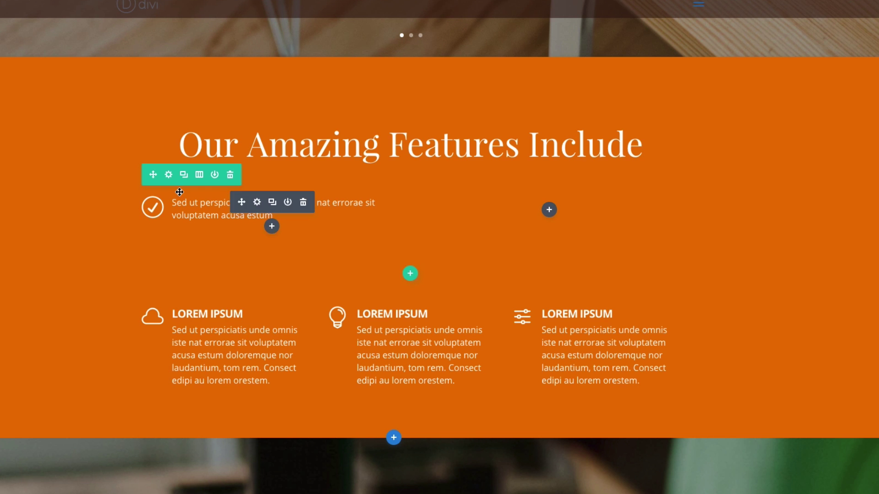
Step: Duplicate the check-icon item twice, then copy and paste it into the right column
left_click(272, 204)
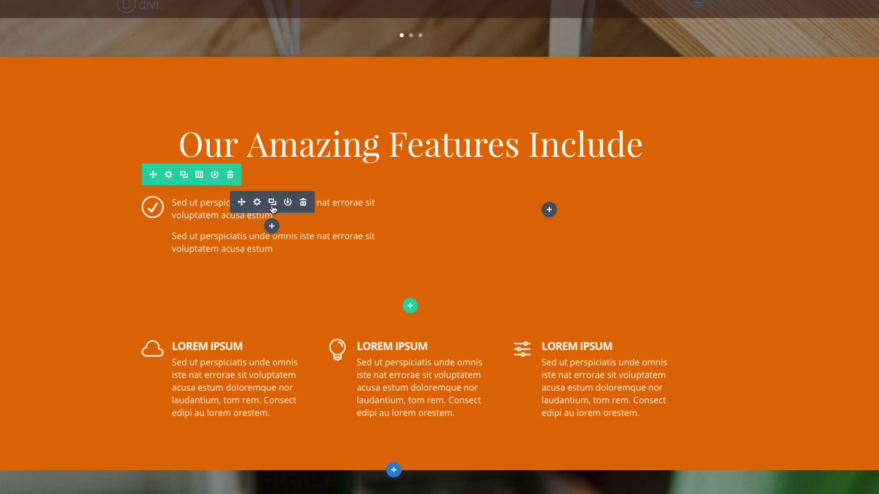
left_click(273, 204)
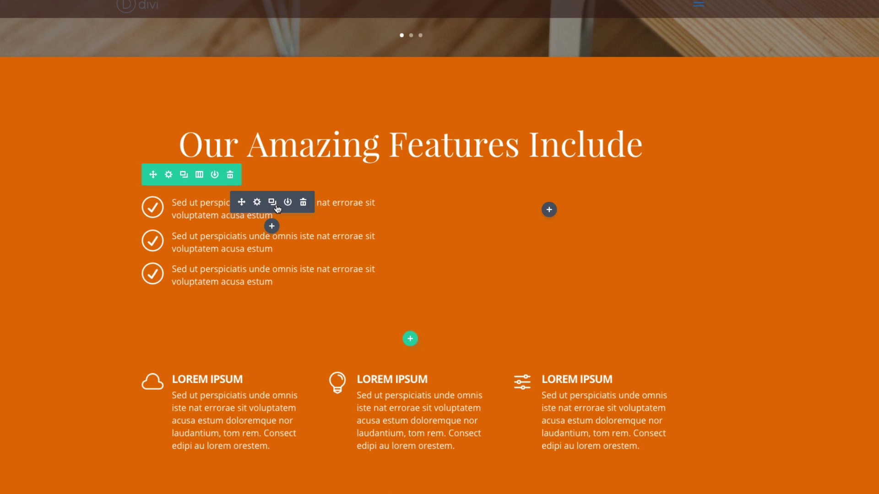
right_click(280, 215)
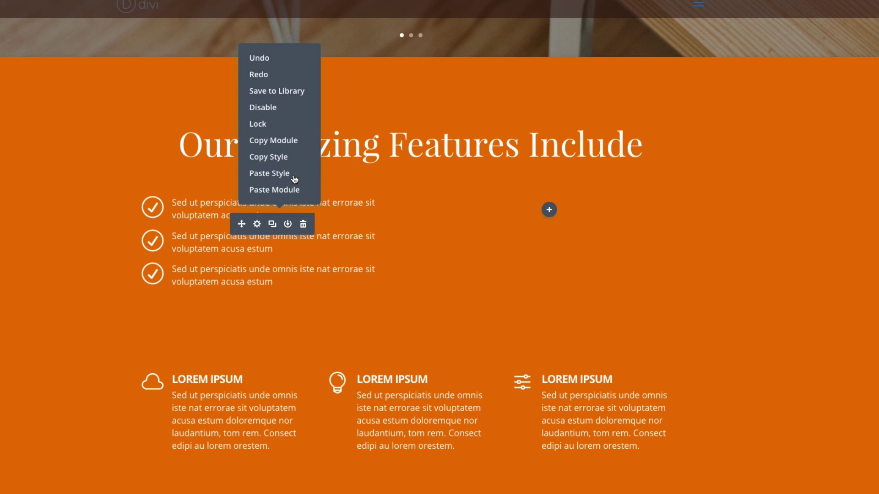
left_click(281, 140)
key("ctrl+v")
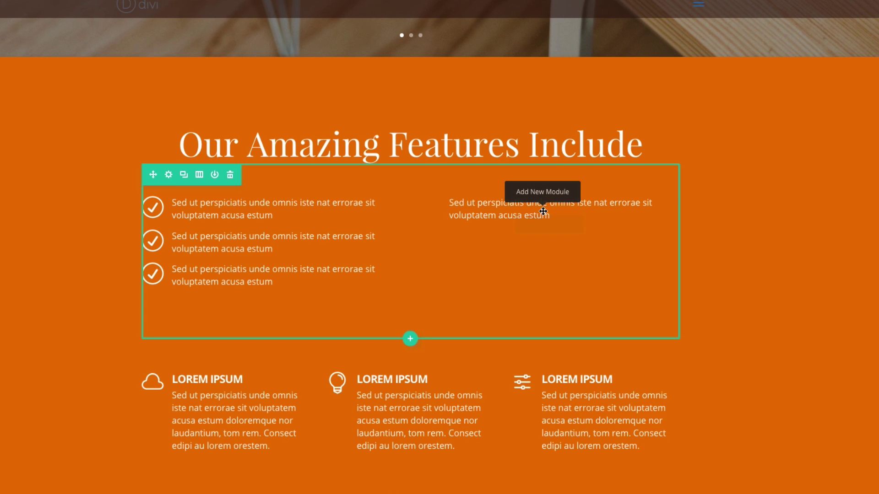
key("ctrl+v")
key("ctrl+v")
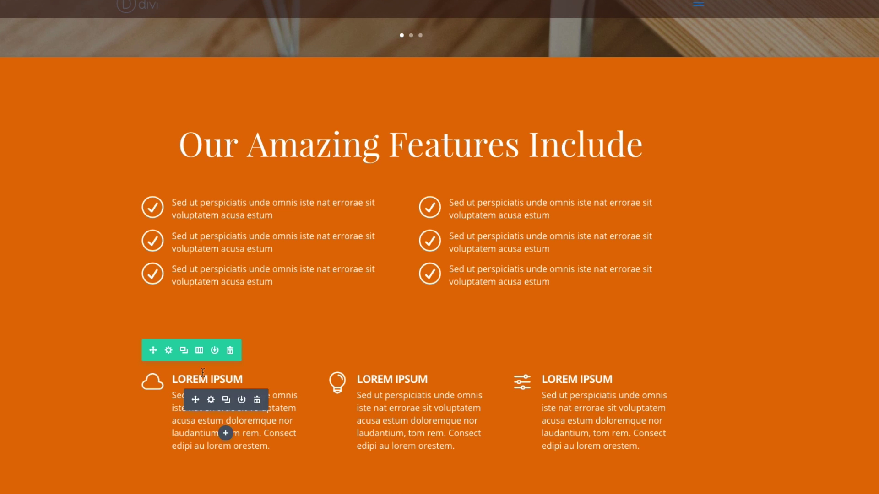
Step: Switch the first blurb from an icon to the orange-chair desk photo
left_click(211, 400)
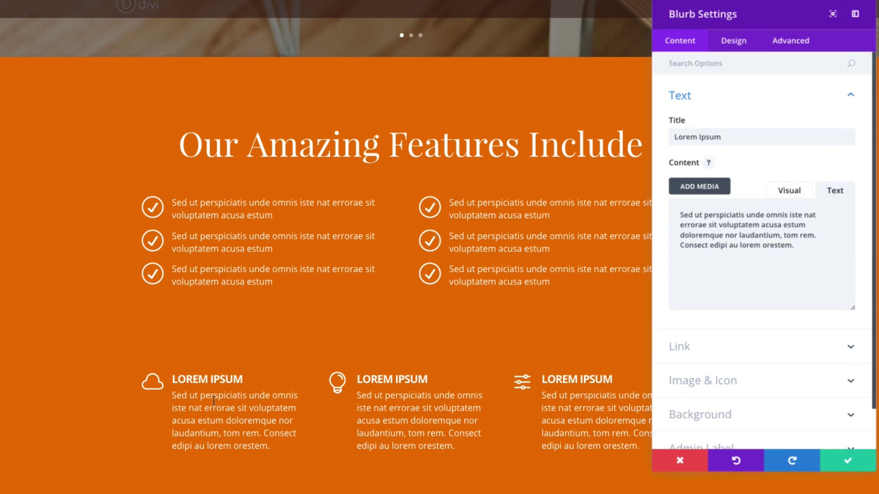
scroll(753, 378, "down", 1)
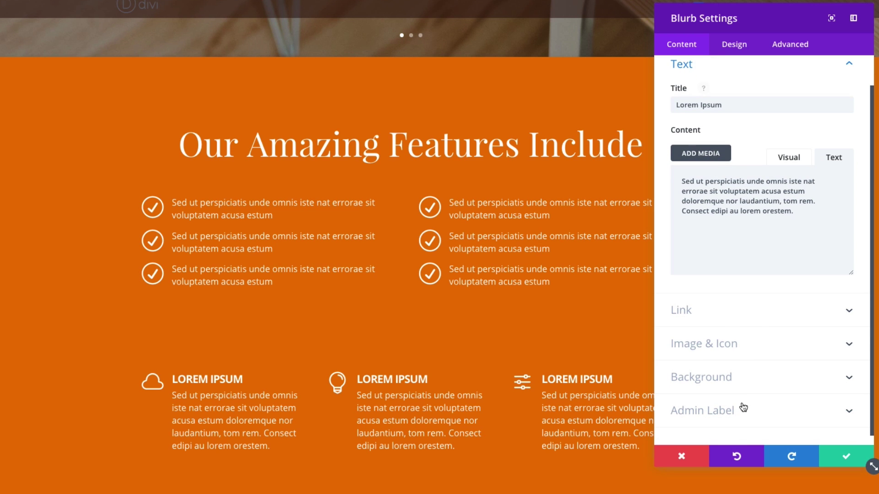
left_click(730, 348)
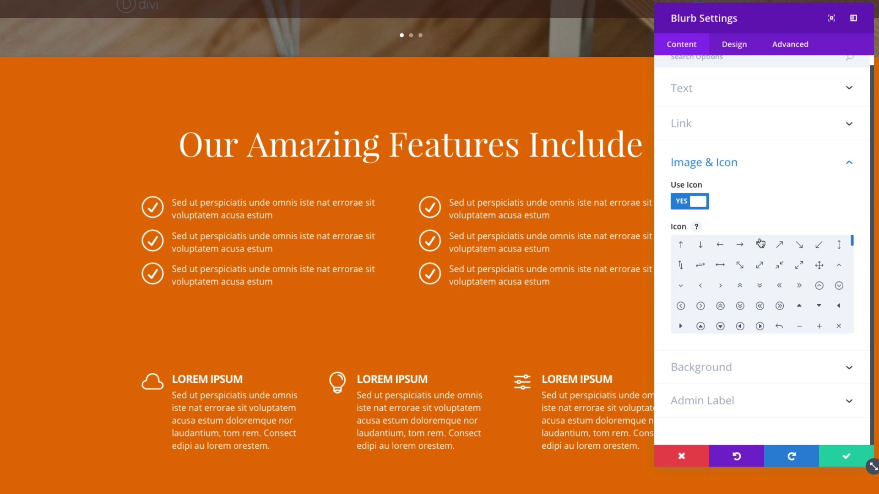
left_click(699, 206)
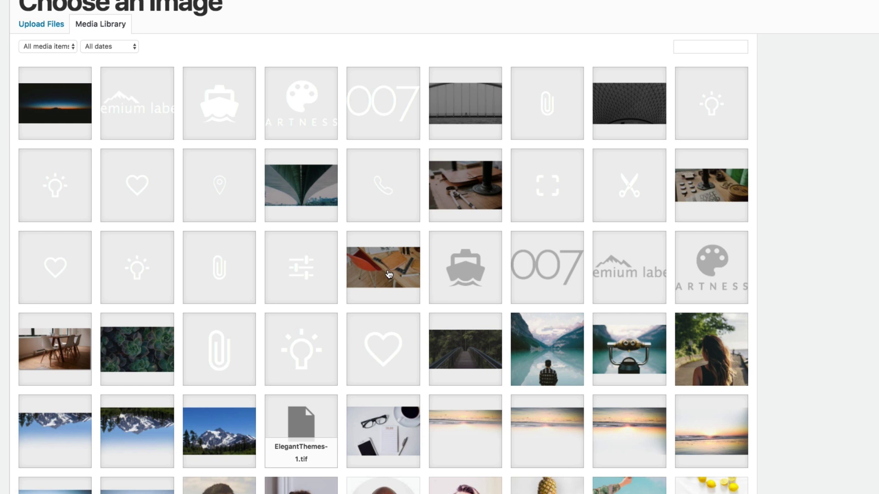
left_click(388, 274)
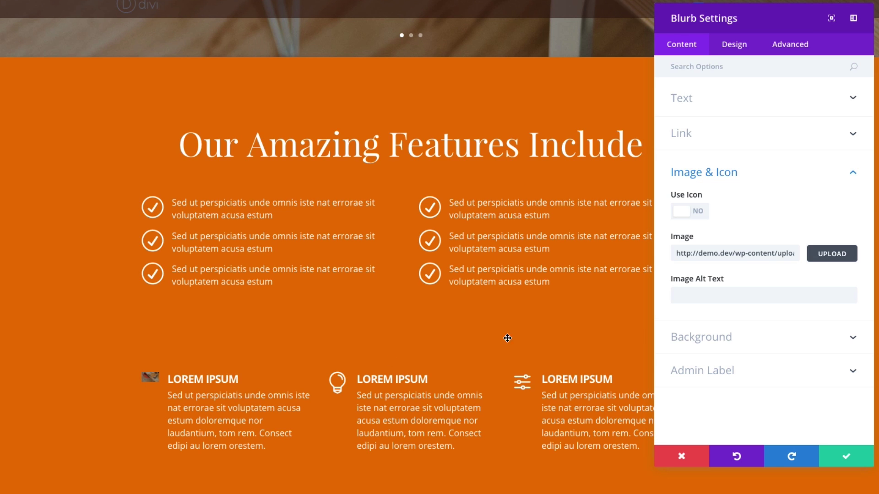
Step: Set the first blurb's Image/Icon Placement to Top
left_click(738, 46)
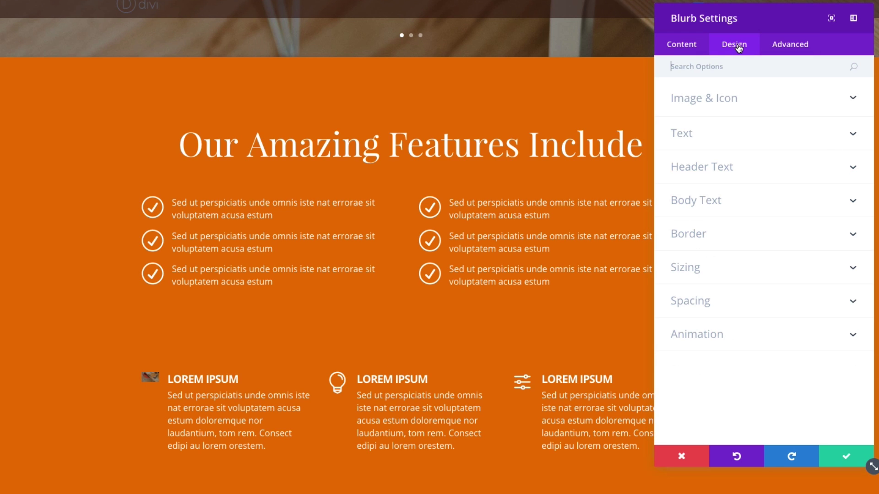
left_click(740, 105)
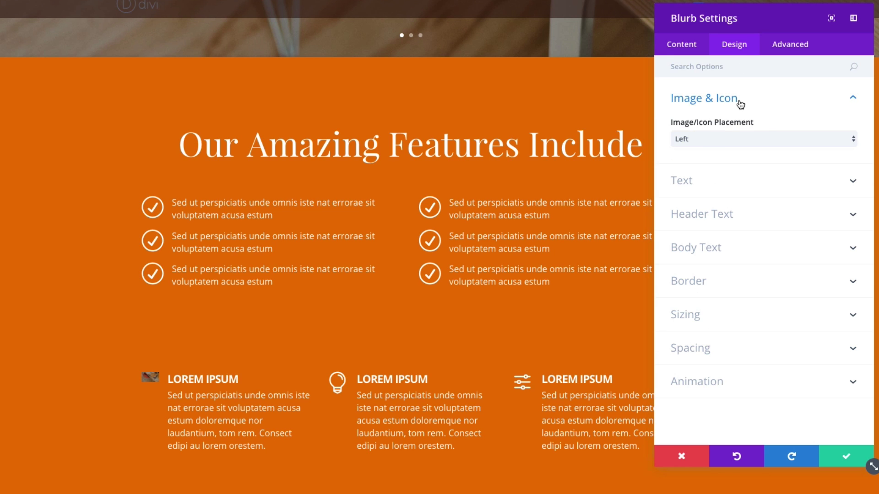
left_click(728, 138)
left_click(711, 125)
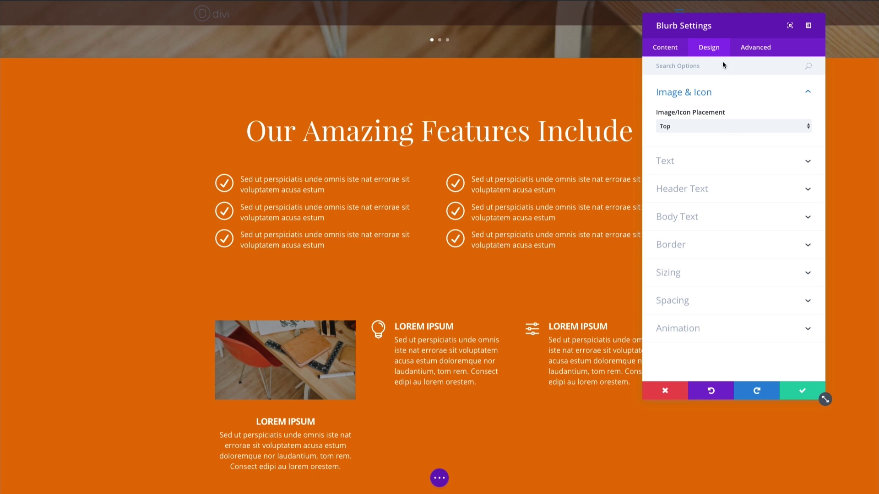
Step: Save the first blurb and switch the second blurb's icon to the dining-room photo
left_click(803, 390)
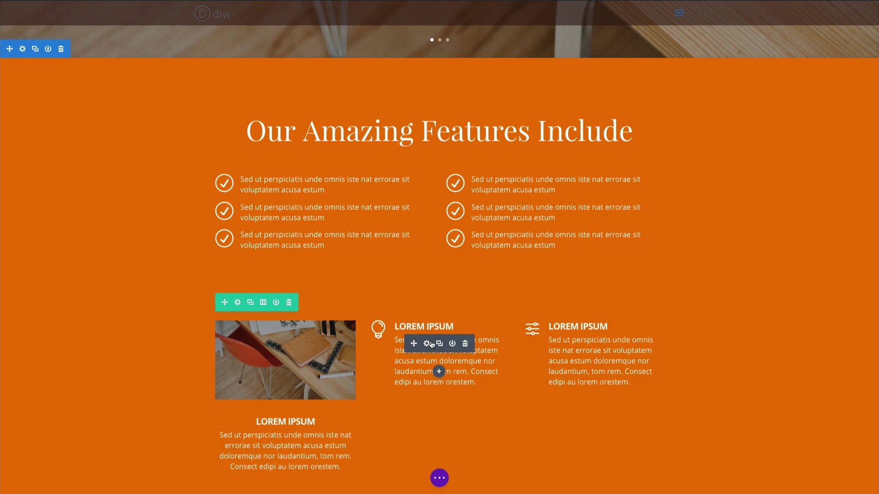
left_click(428, 344)
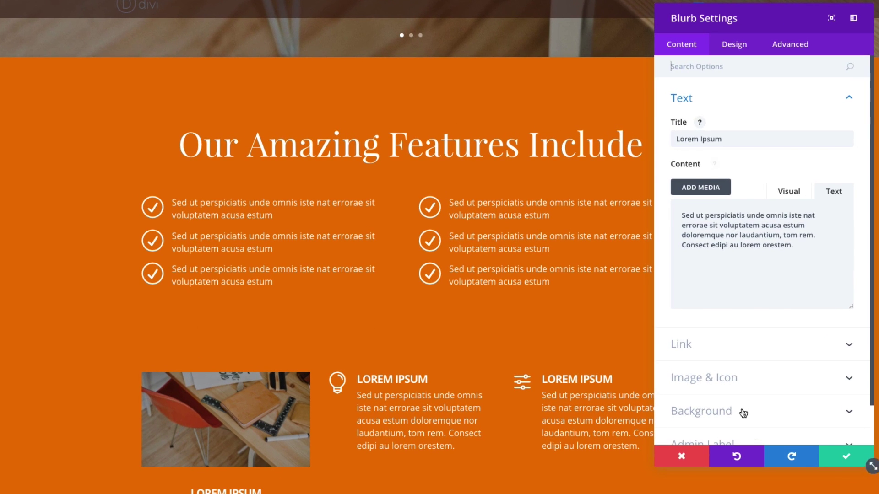
left_click(735, 376)
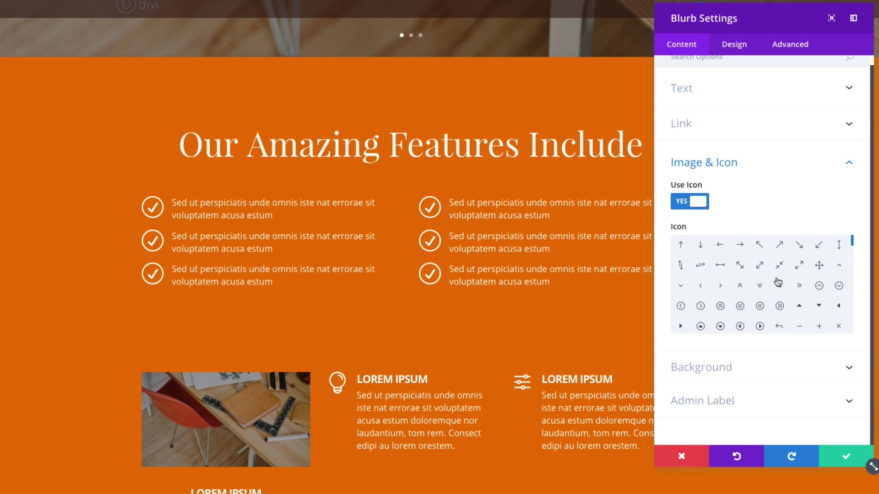
left_click(702, 207)
left_click(824, 254)
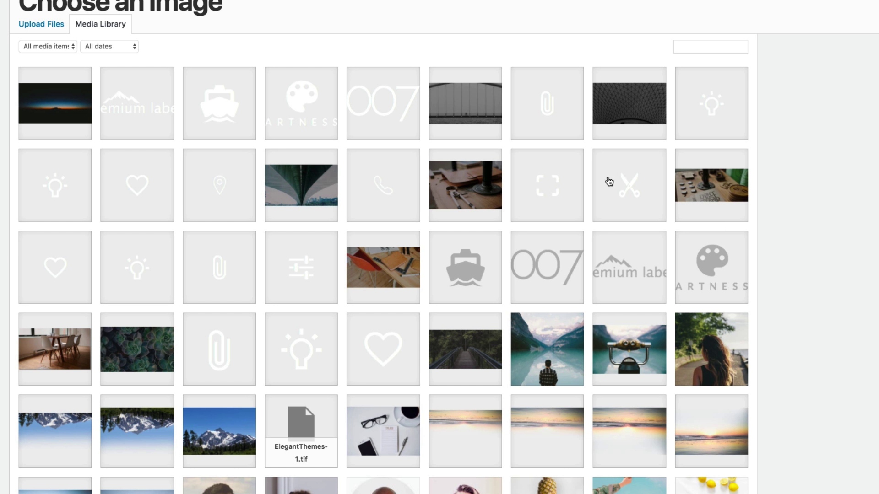
left_click(65, 362)
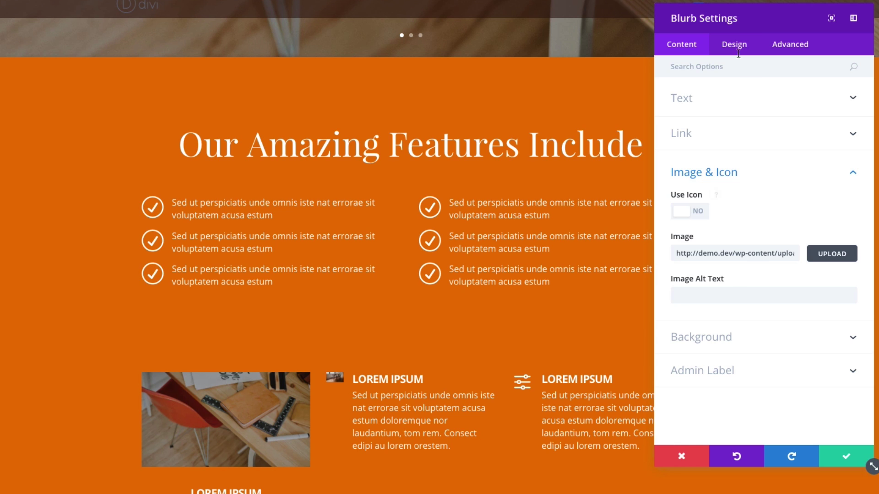
Step: Set the second blurb's Image/Icon Placement to Top and save its settings
left_click(736, 45)
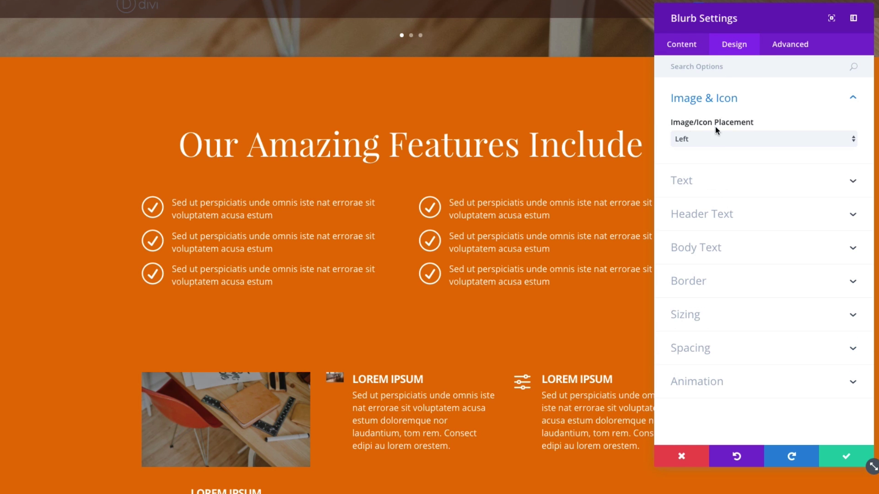
left_click(712, 139)
left_click(702, 128)
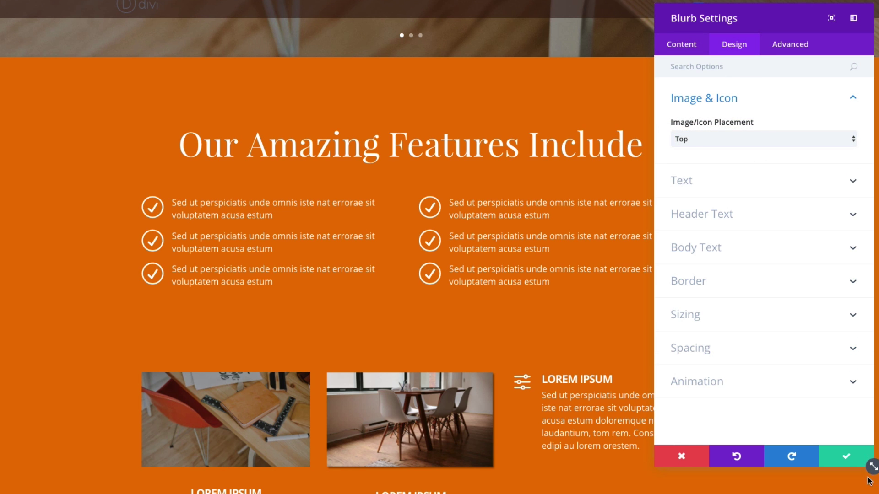
left_click(846, 456)
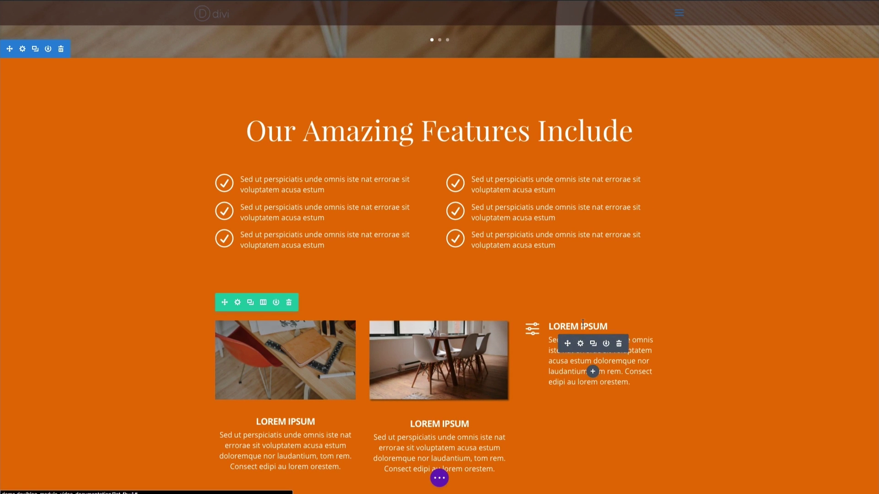
Step: Turn off the third blurb's icon and insert the succulent photo as its image
left_click(580, 346)
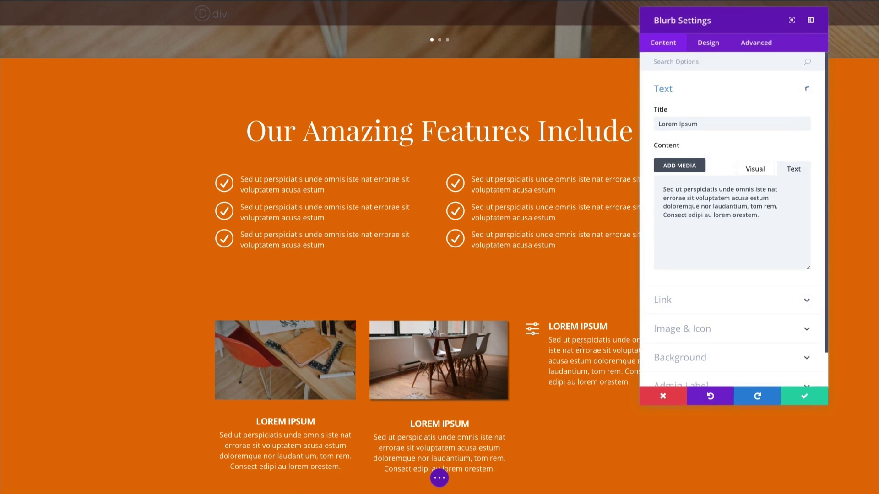
left_click(710, 48)
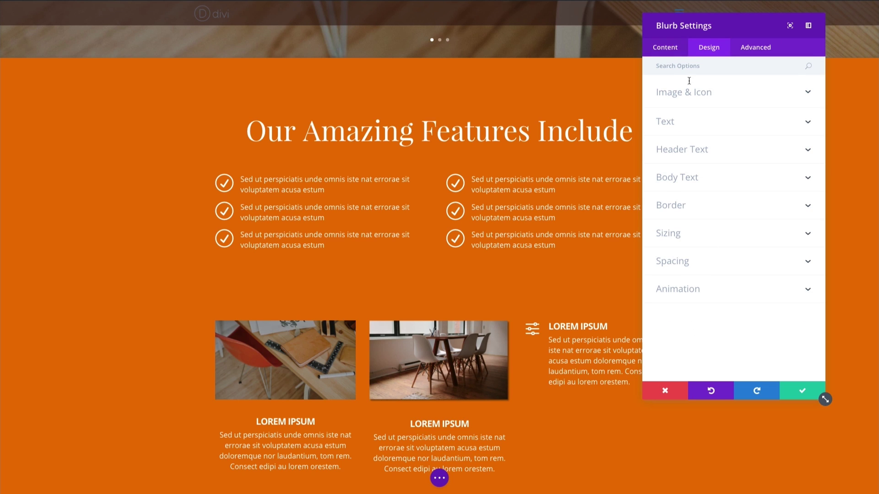
left_click(695, 99)
left_click(671, 48)
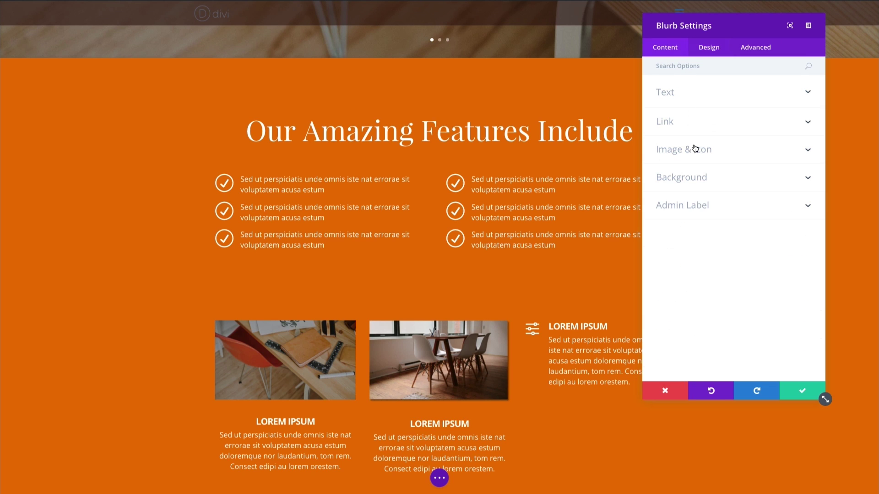
left_click(703, 149)
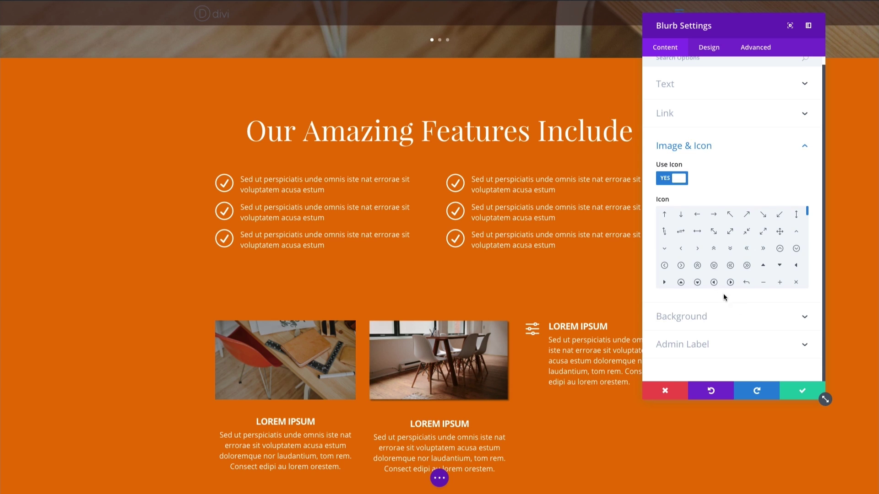
left_click(682, 186)
left_click(790, 222)
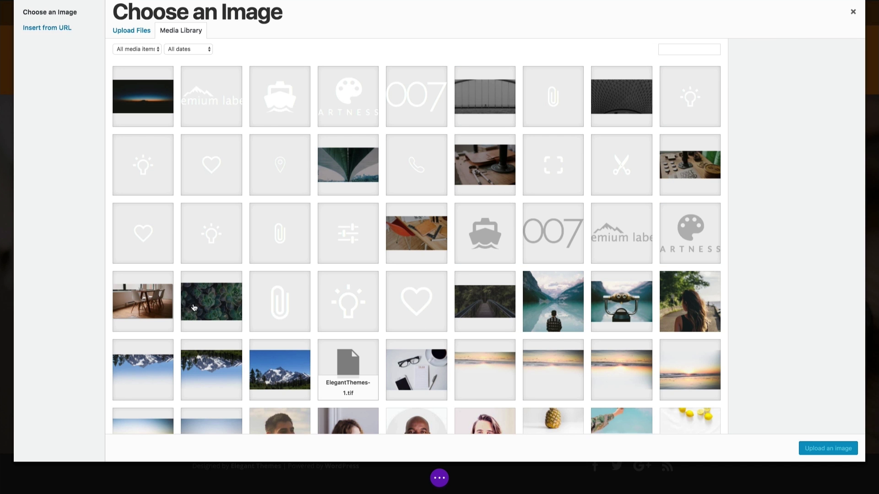
left_click(193, 306)
left_click(824, 449)
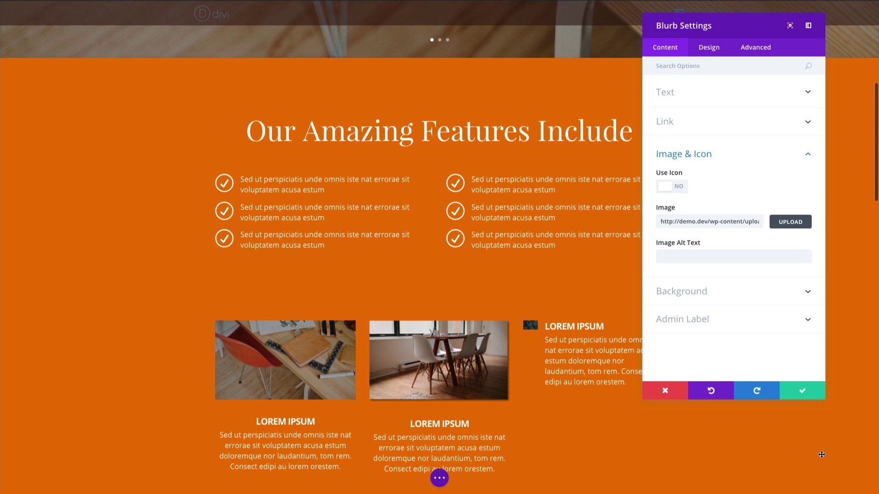
Step: Set the third blurb's Image/Icon Placement to Top and save its settings
left_click(710, 48)
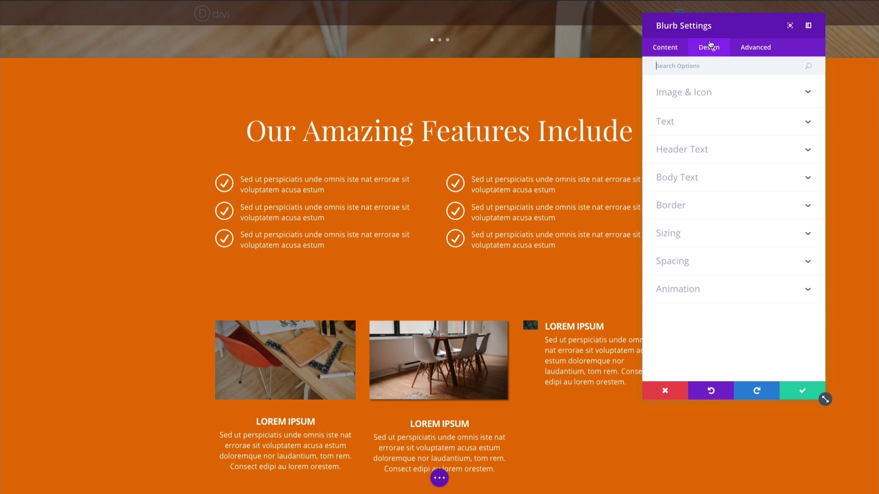
left_click(699, 93)
left_click(688, 125)
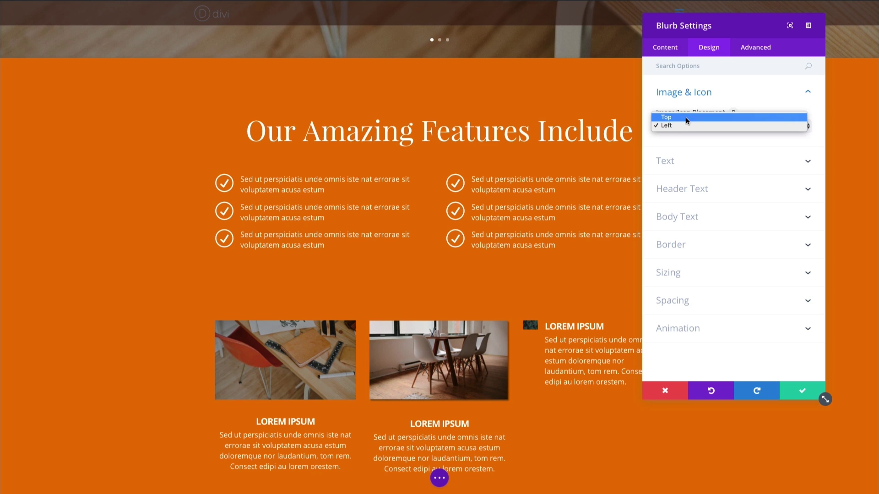
left_click(691, 118)
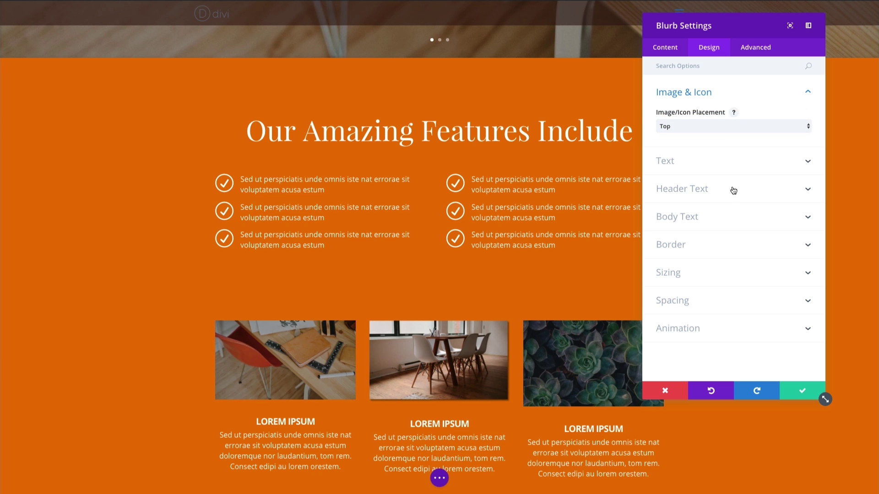
left_click(802, 391)
scroll(657, 346, "down", 1)
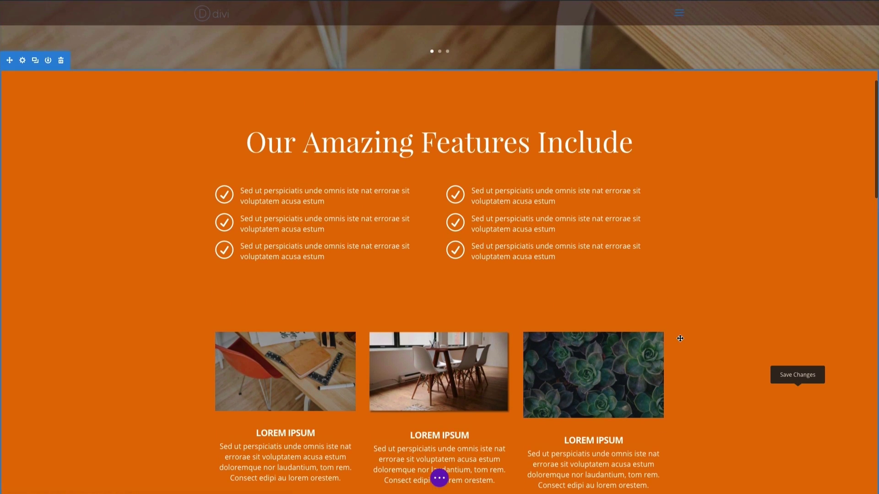
scroll(684, 335, "down", 2)
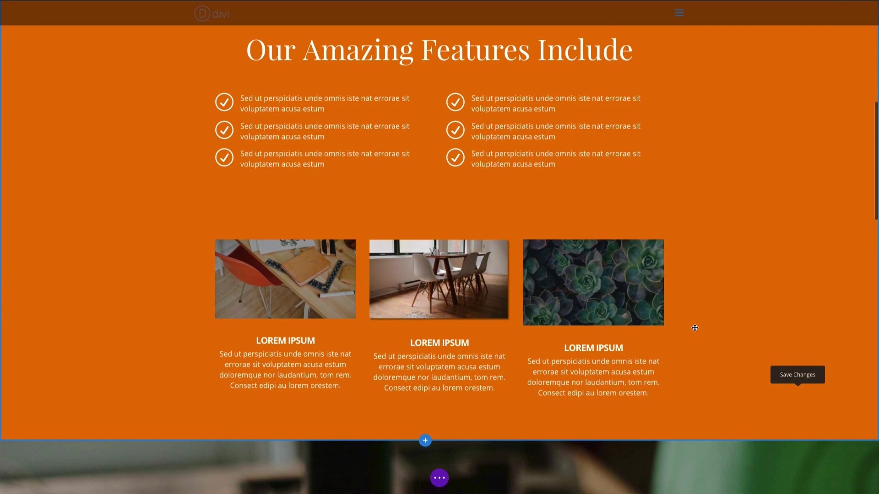